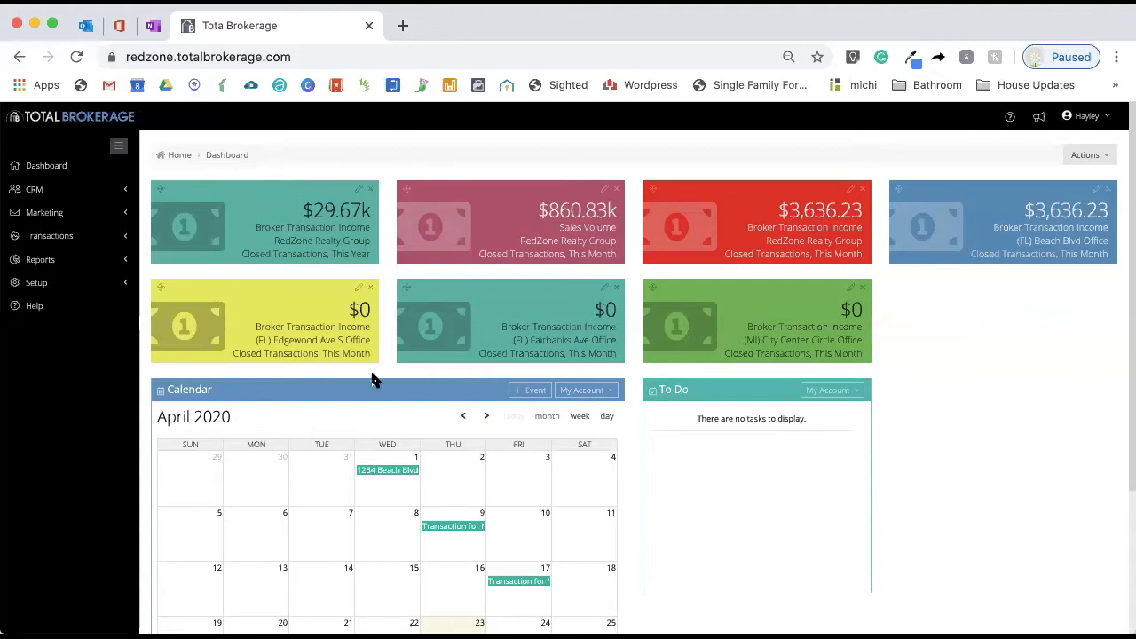
Open the Marketing automations list and start adding a new automation
click(83, 214)
click(80, 257)
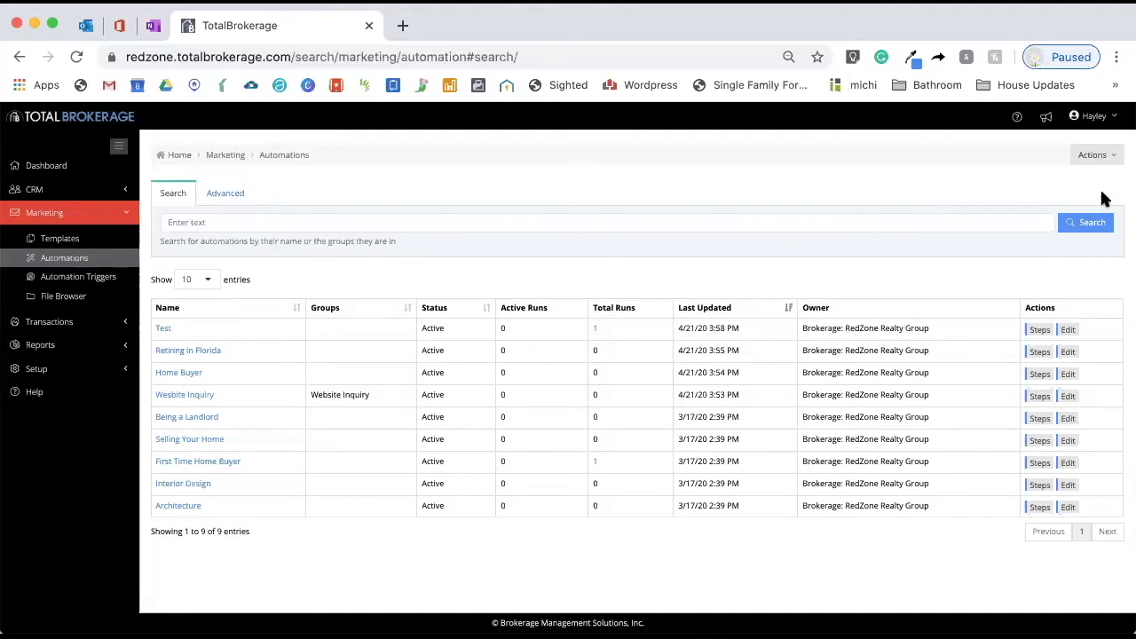
click(1100, 156)
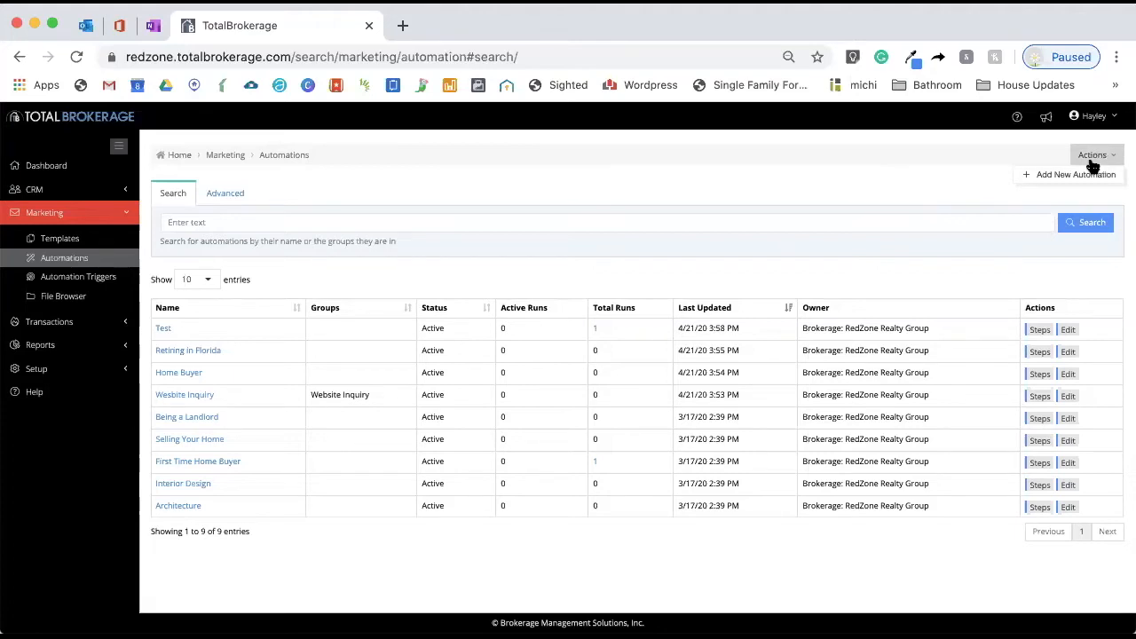
click(1082, 176)
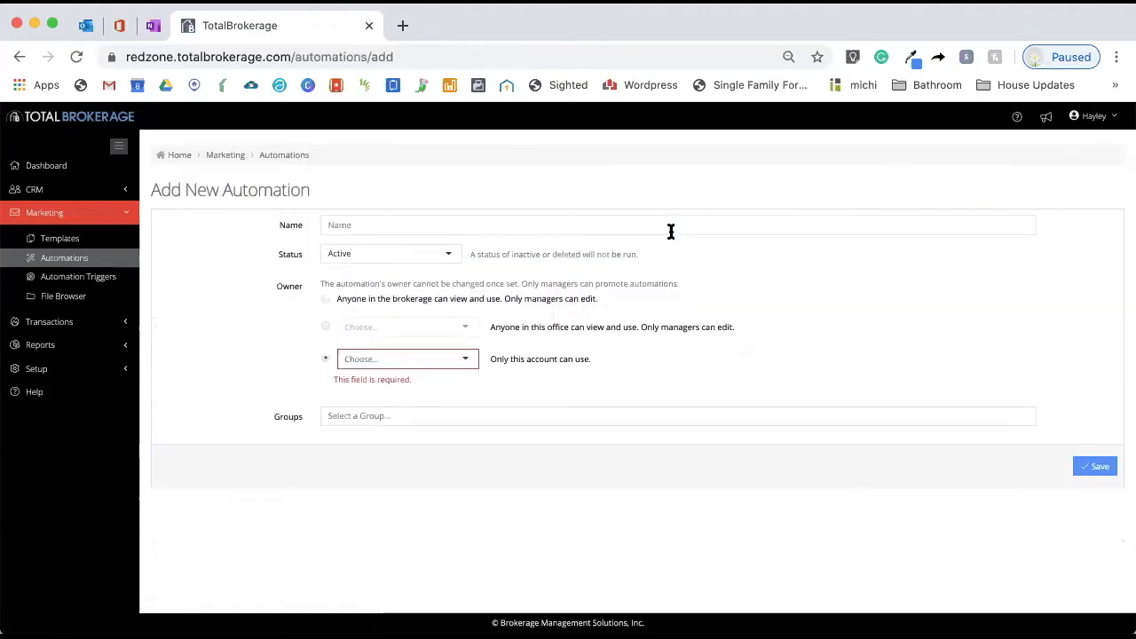
Name the automation "Website Lead - Home Buying Process"
click(433, 223)
text(Website L)
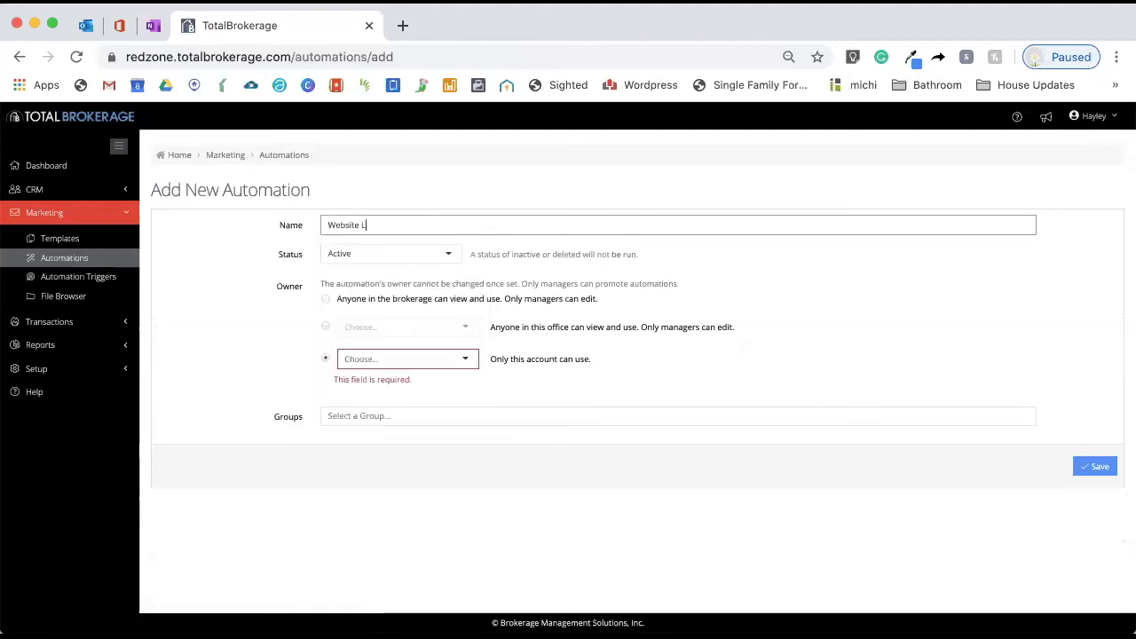
text(ead - Home Buyig)
key(BackSpace)
key(BackSpace)
key(BackSpace)
text(ing Process)
Set the automation's owner to your own account so only it can use it, and save the automation
click(382, 359)
text(hyy)
click(385, 391)
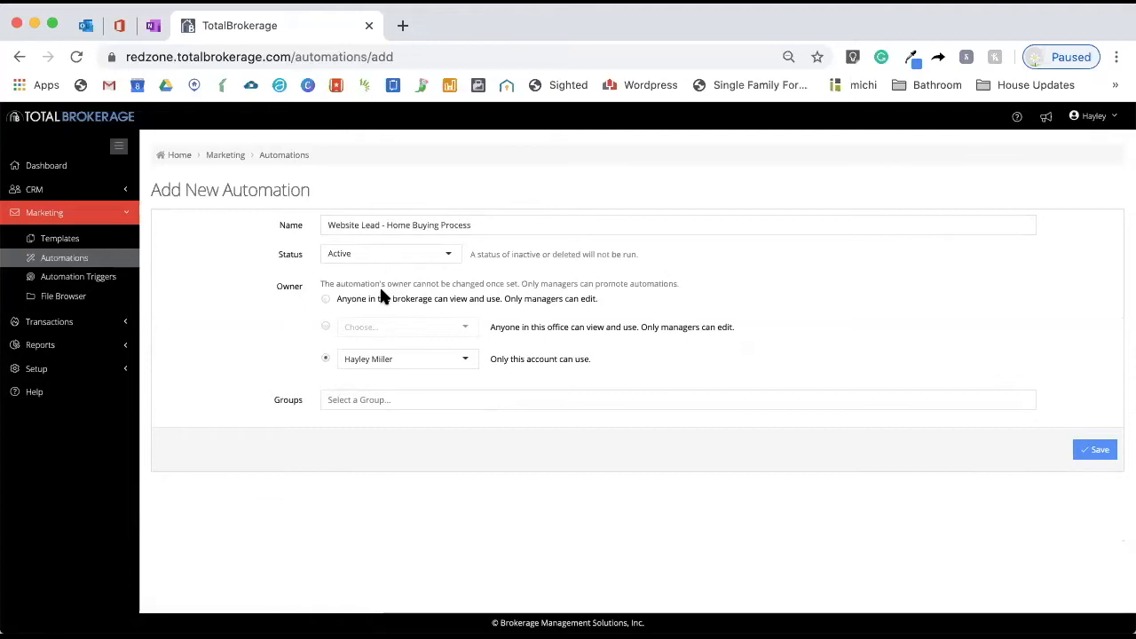
click(580, 399)
click(1011, 350)
click(1098, 461)
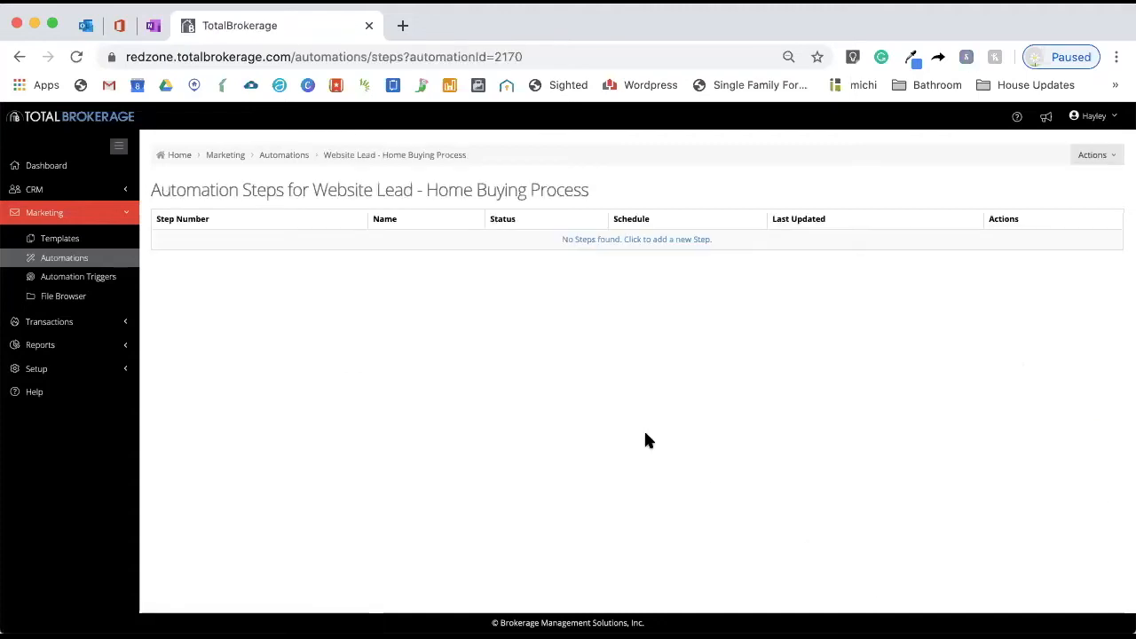
Add a new step to the automation and name it Introduction
click(627, 240)
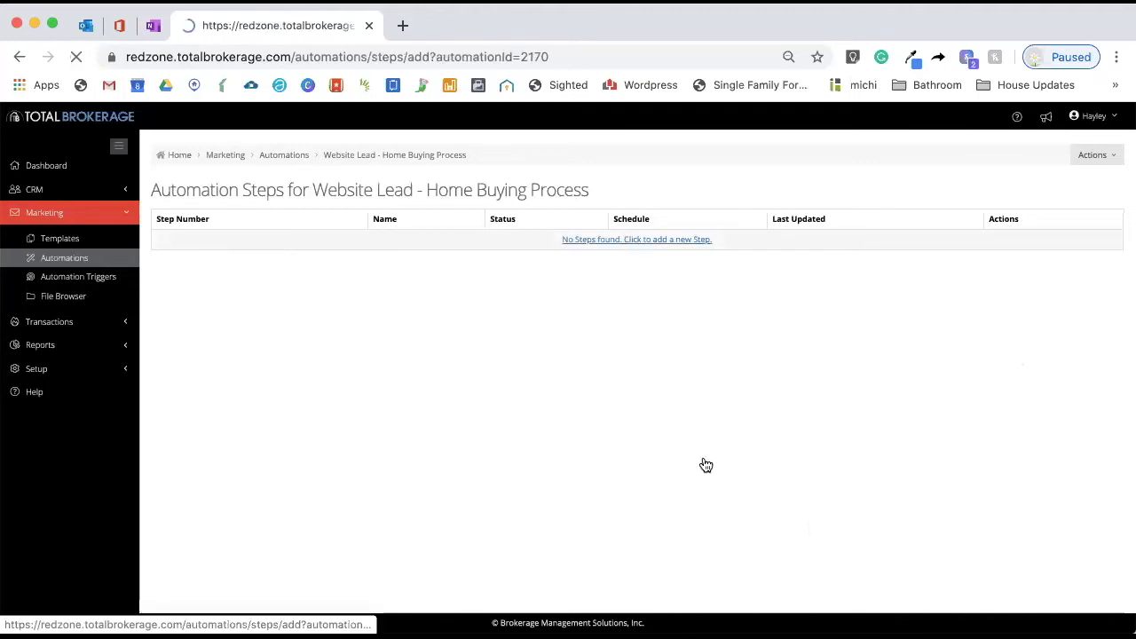
click(391, 224)
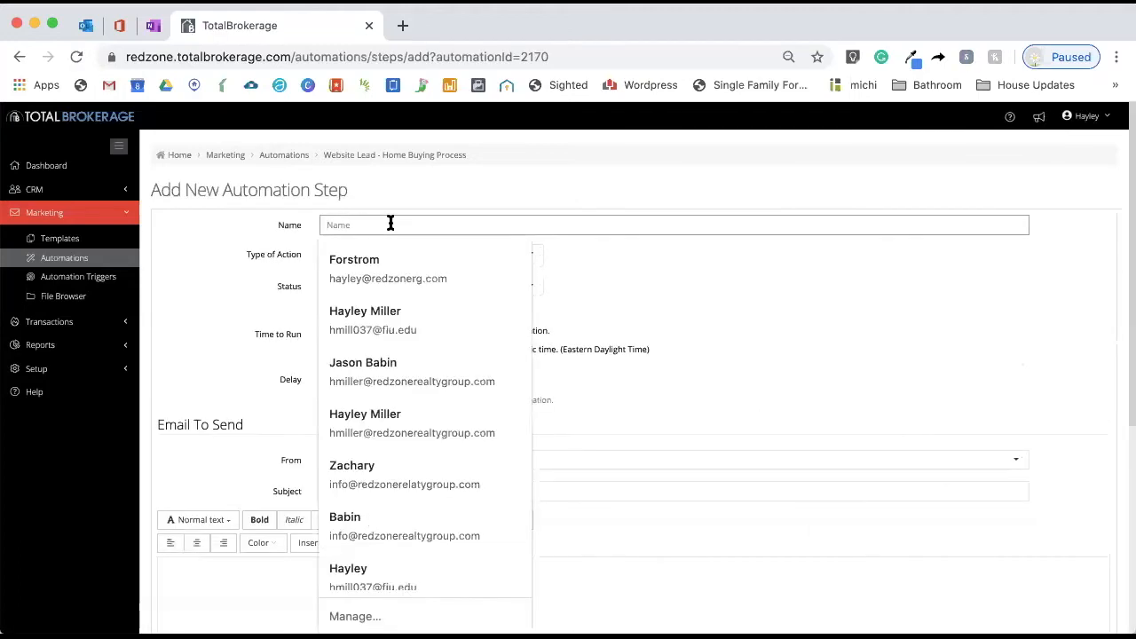
text(Intr)
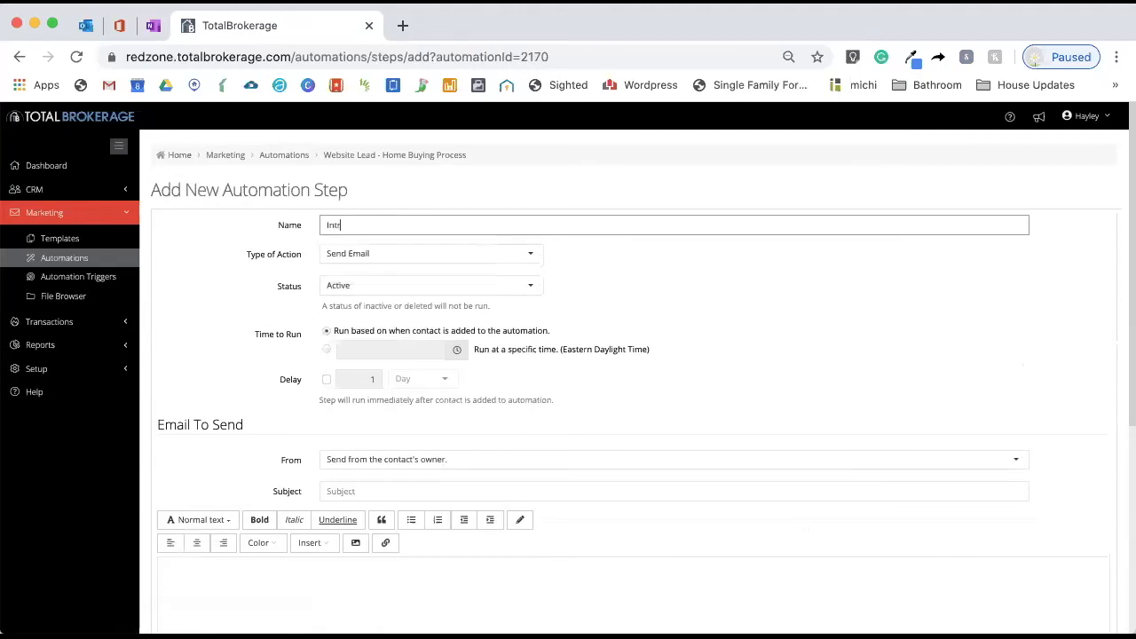
text(oduction)
Review the step's Type of Action and Status options
scroll(652, 359, down, 1)
scroll(660, 364, down, 1)
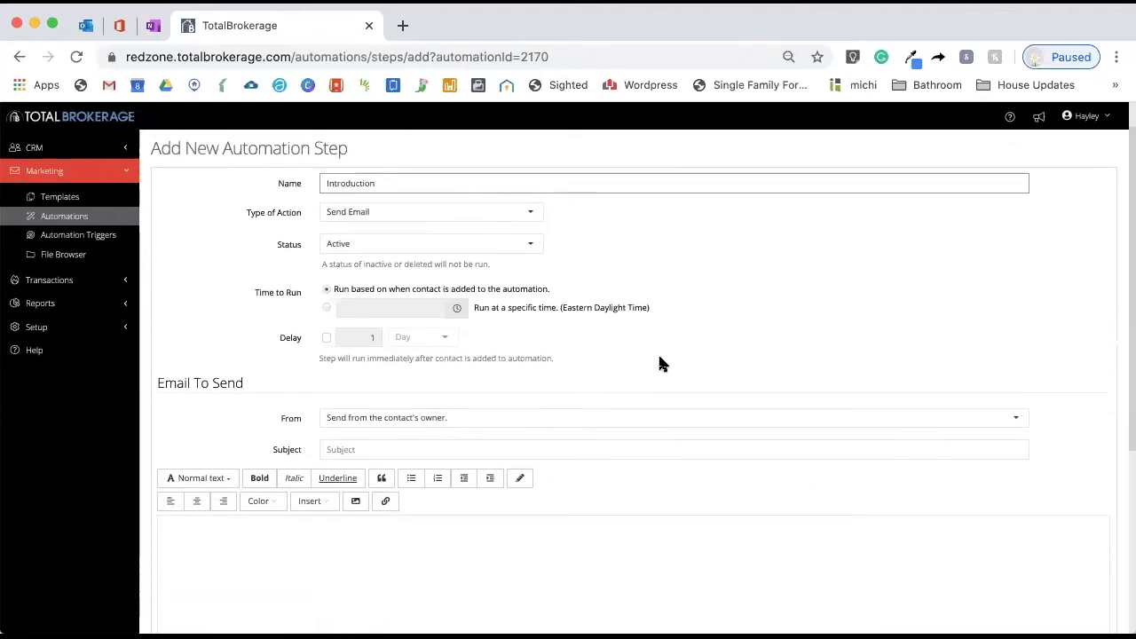
click(369, 213)
click(368, 218)
click(374, 244)
click(374, 244)
click(489, 238)
click(465, 266)
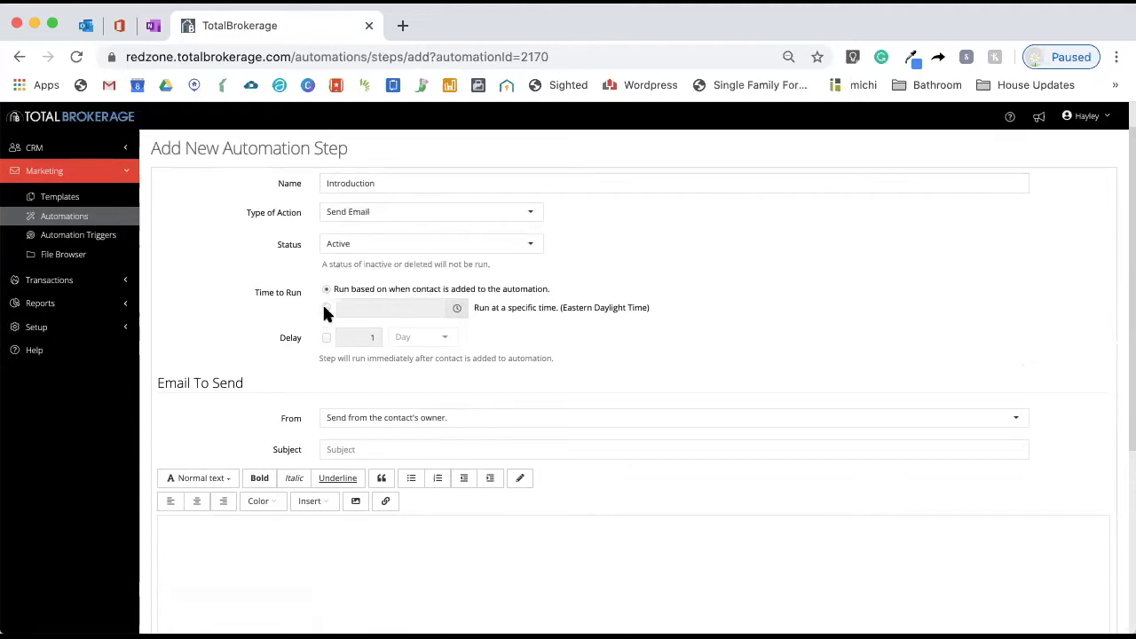
Try scheduling the step to run at a specific time of 9:45 AM
click(326, 308)
click(457, 310)
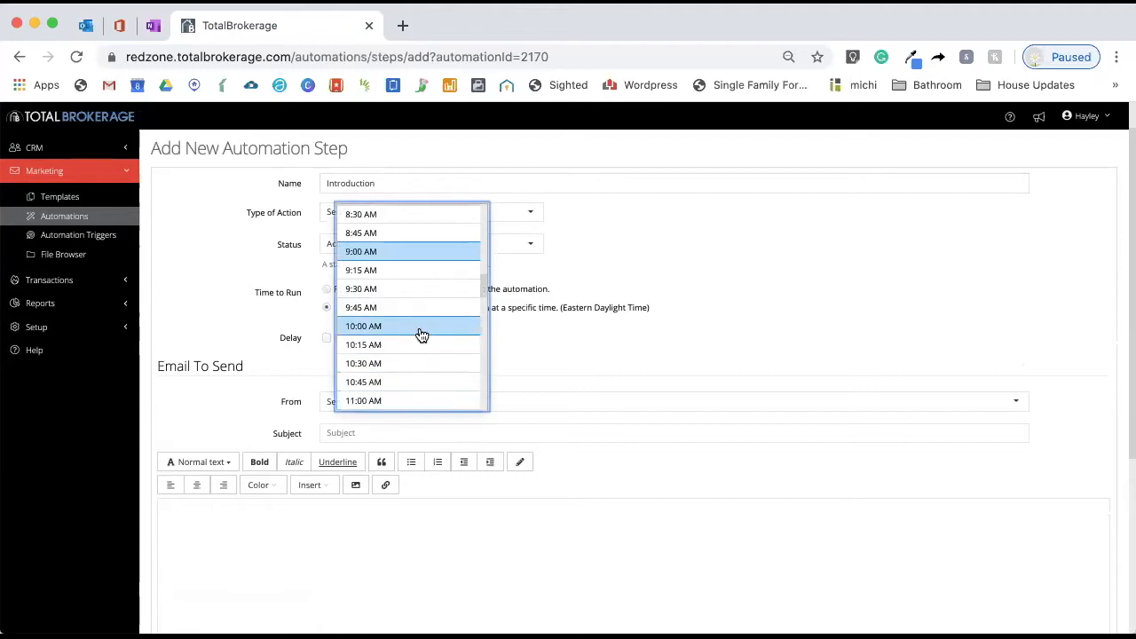
click(458, 313)
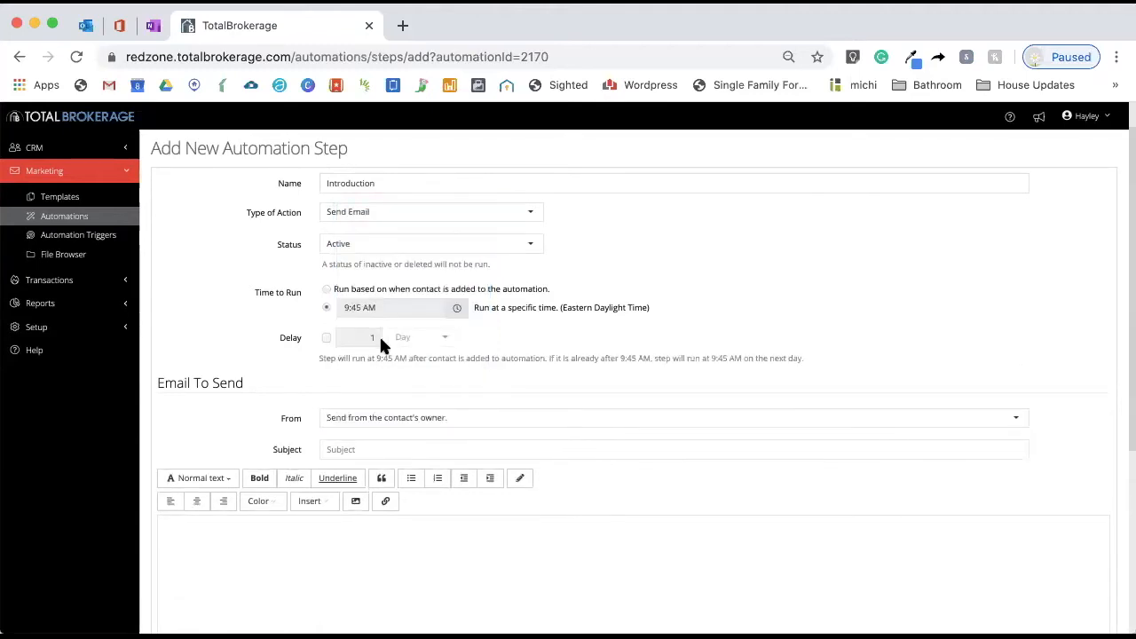
click(327, 290)
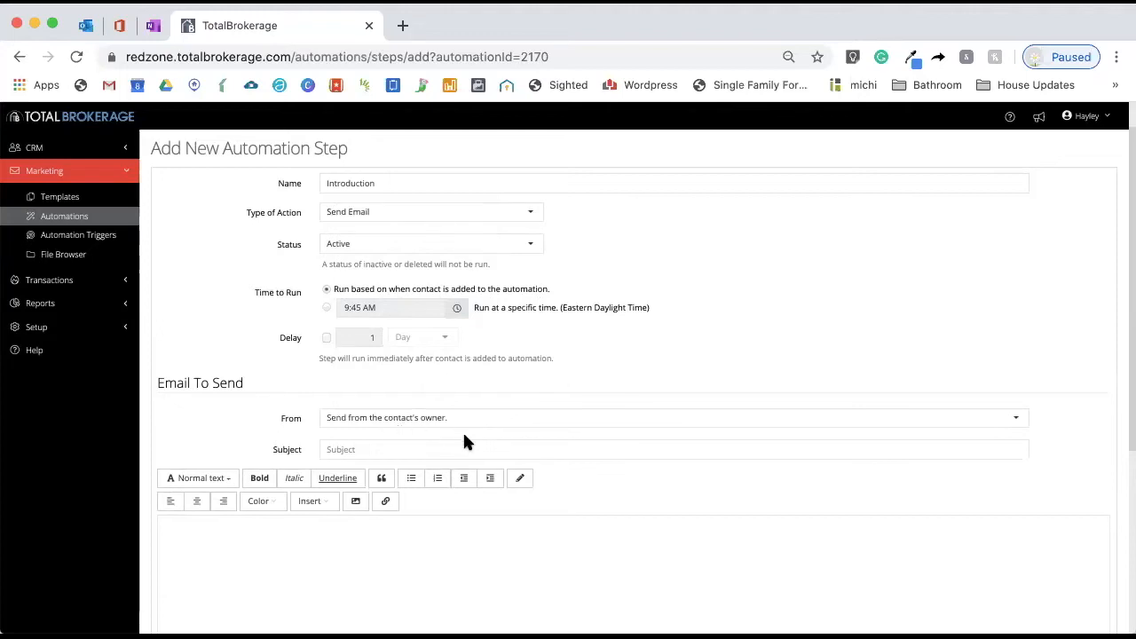
Set the email subject to "Thanks so much for Reaching Out!"
scroll(439, 404, down, 2)
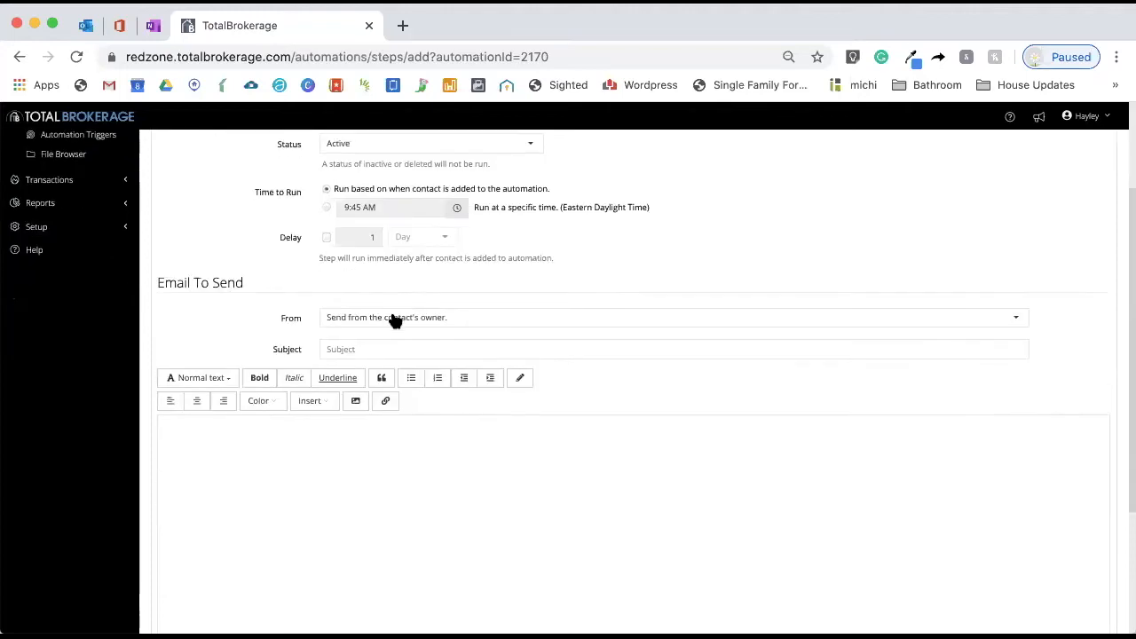
click(400, 350)
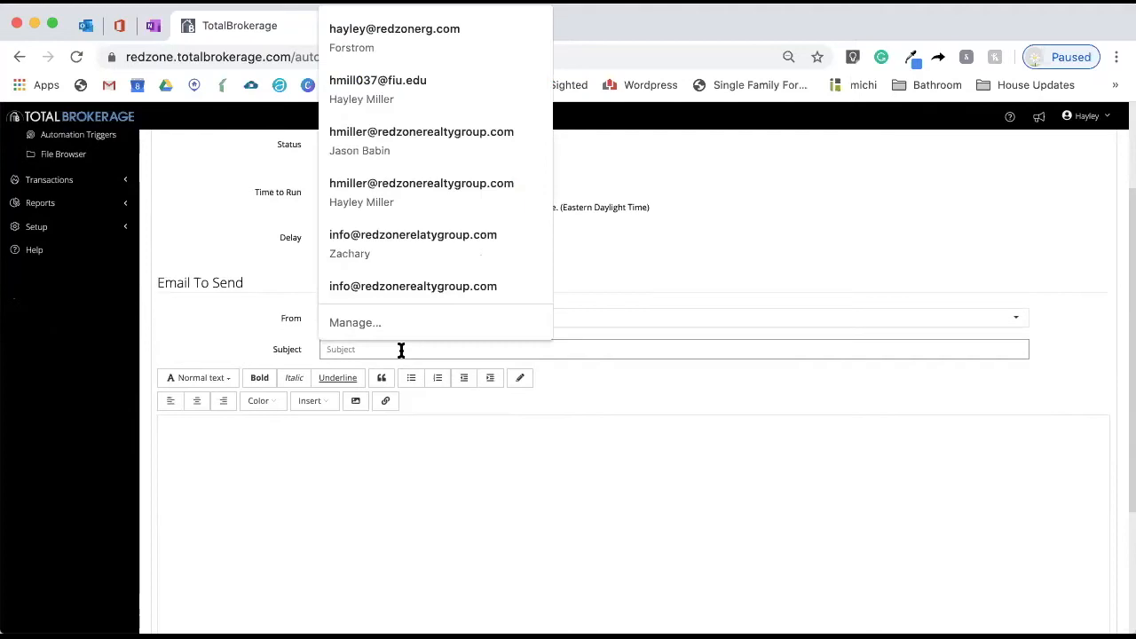
text(Thanks so muc)
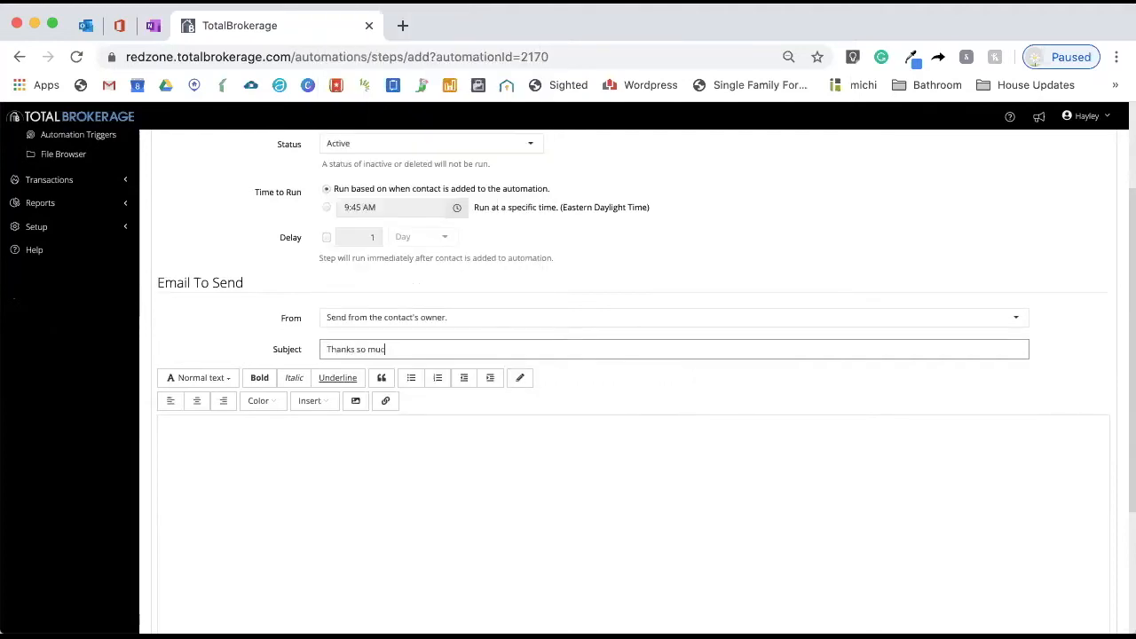
text(h for Reaching Out!)
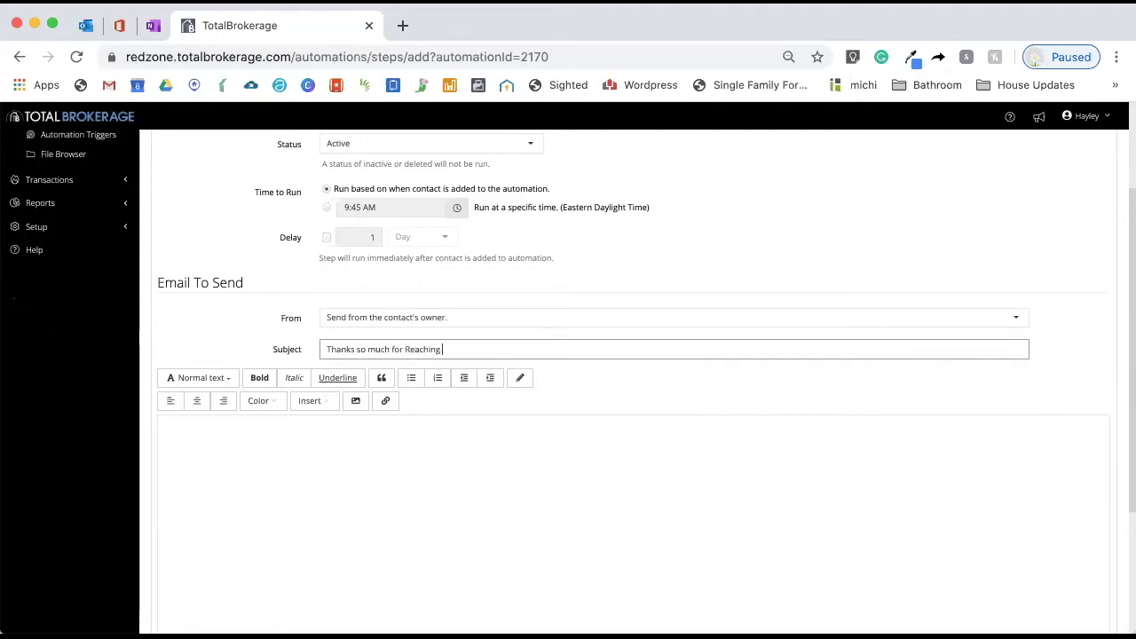
Browse the email templates available for import, then cancel the template dialog
click(315, 509)
scroll(314, 510, down, 3)
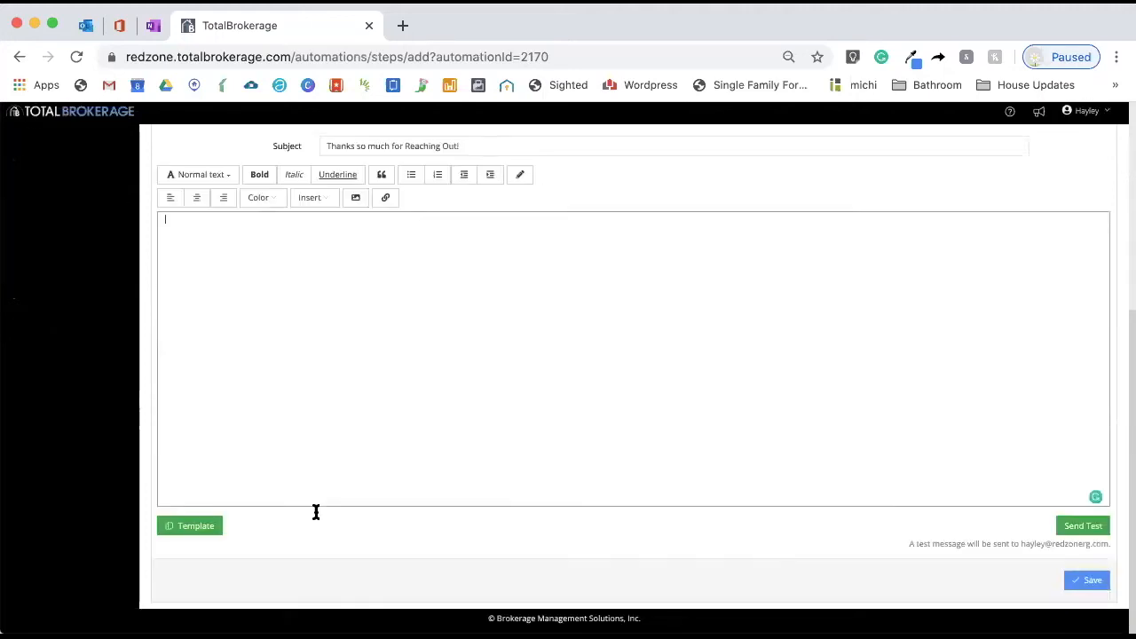
click(196, 535)
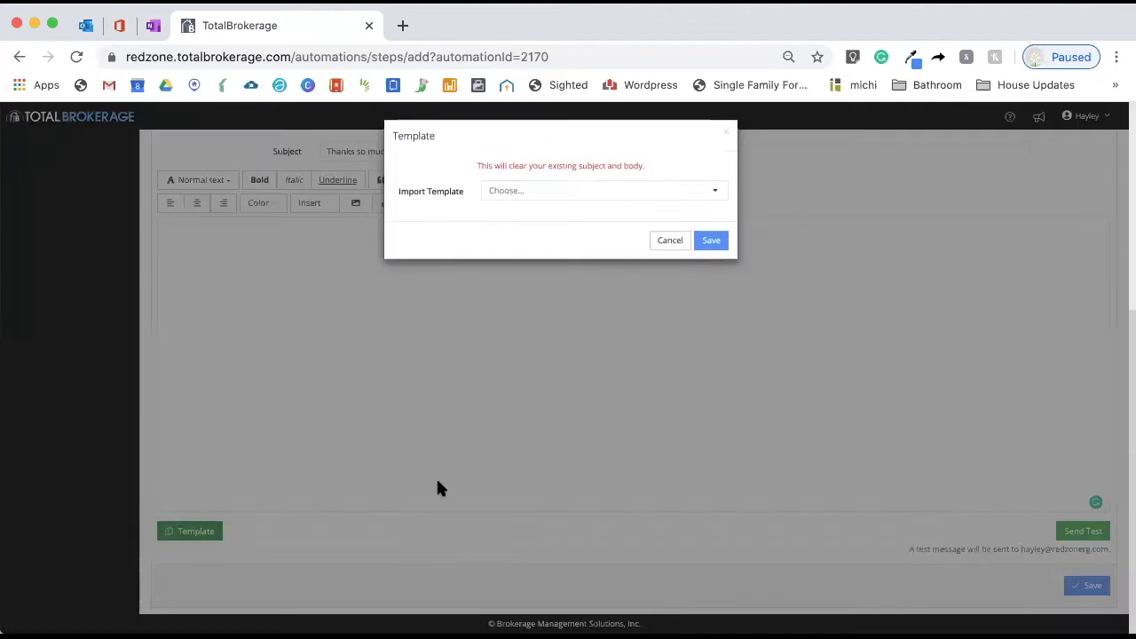
click(574, 190)
scroll(580, 259, down, 10)
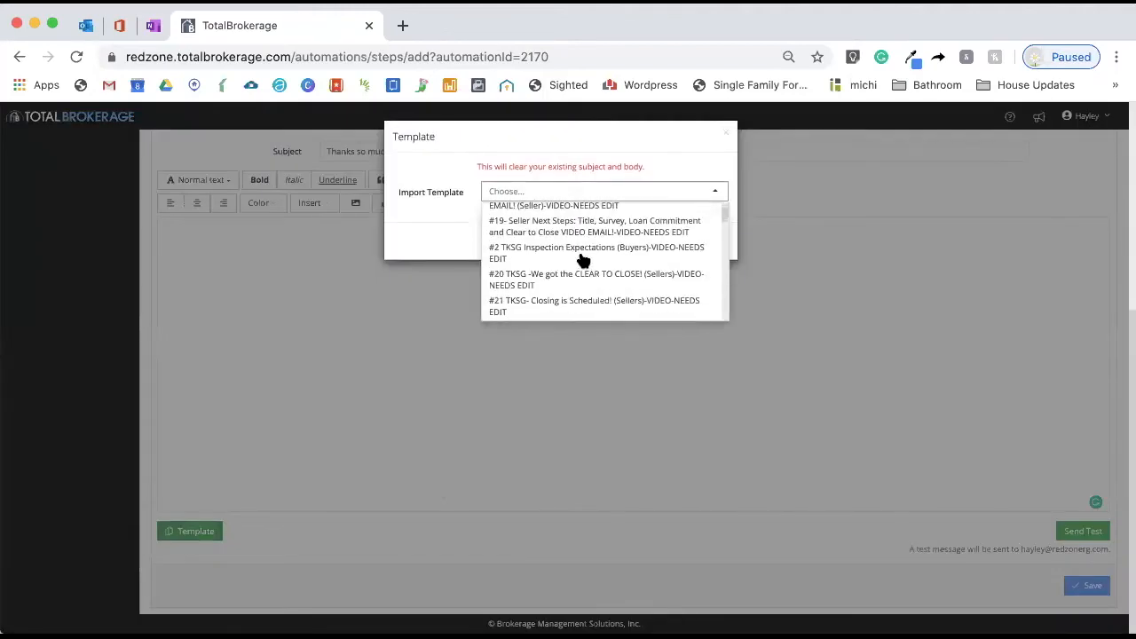
scroll(582, 259, down, 10)
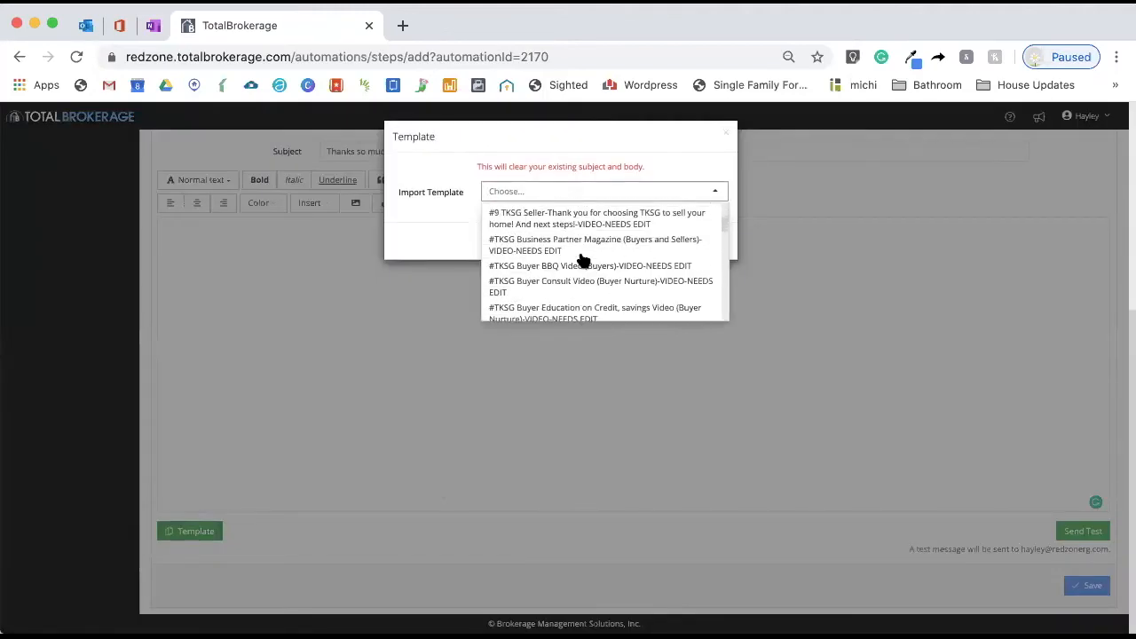
scroll(582, 259, down, 10)
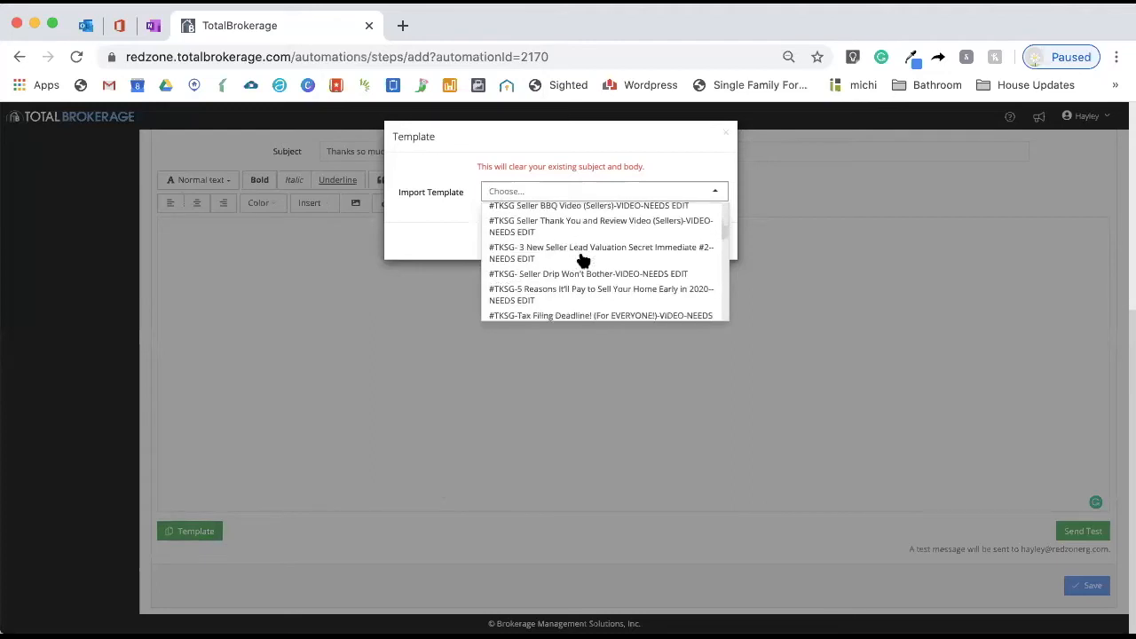
scroll(582, 259, down, 5)
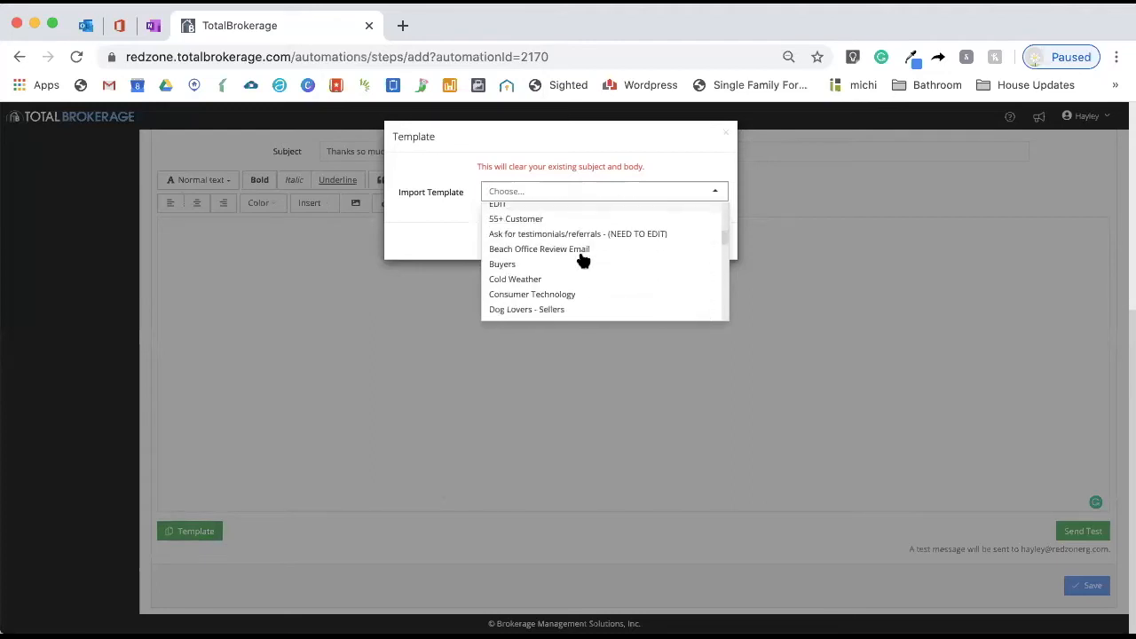
scroll(582, 260, up, 1)
scroll(582, 259, down, 6)
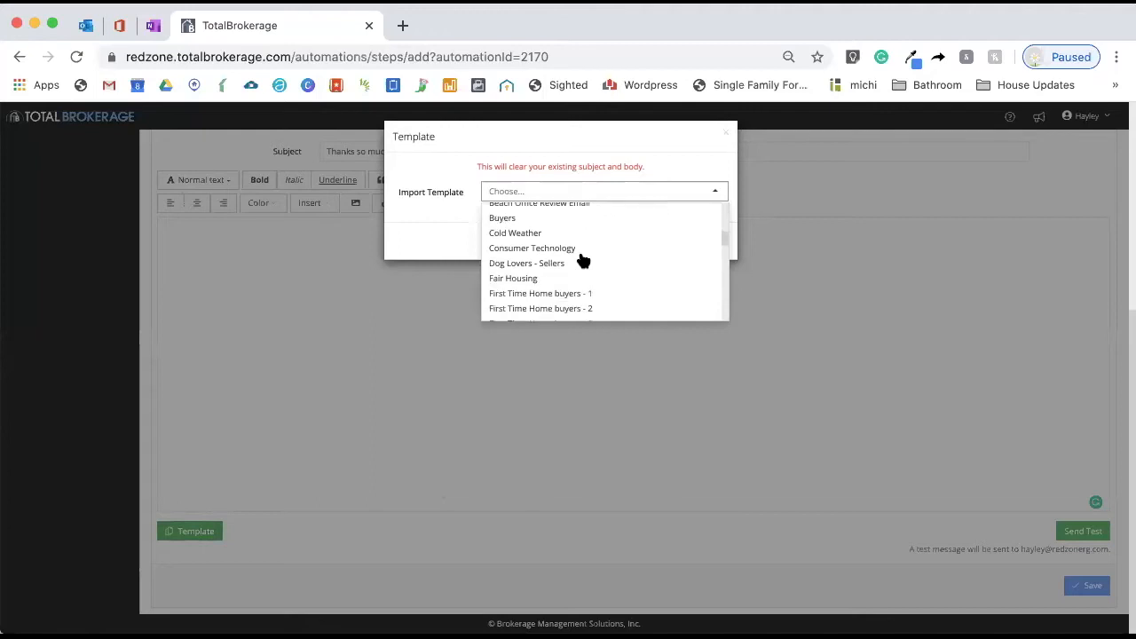
scroll(582, 259, down, 2)
scroll(582, 259, up, 5)
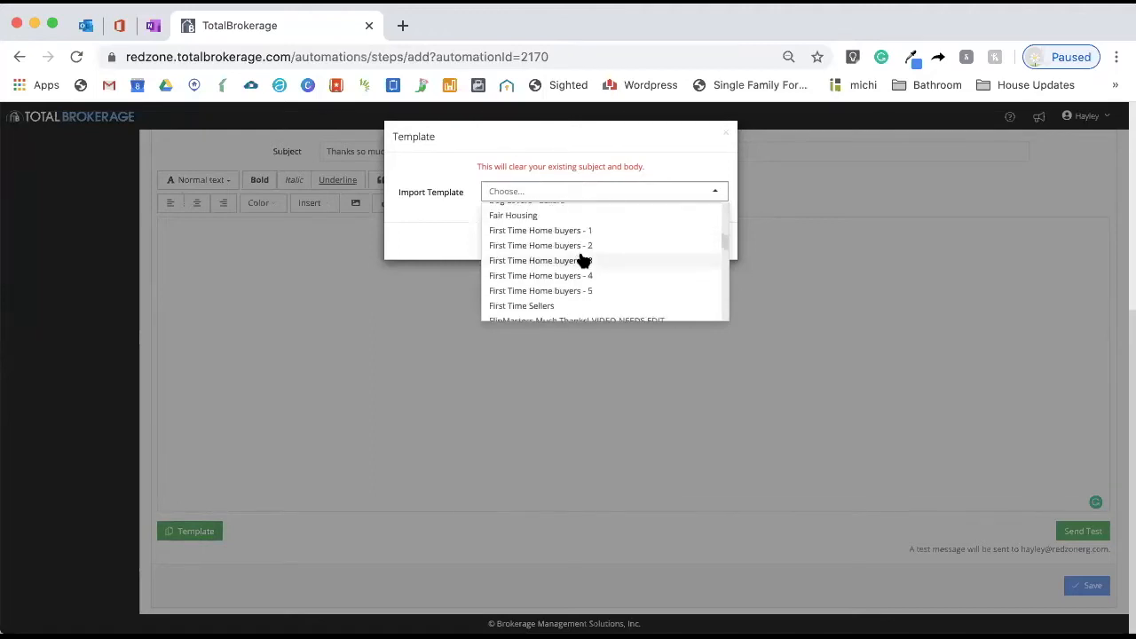
scroll(582, 259, up, 3)
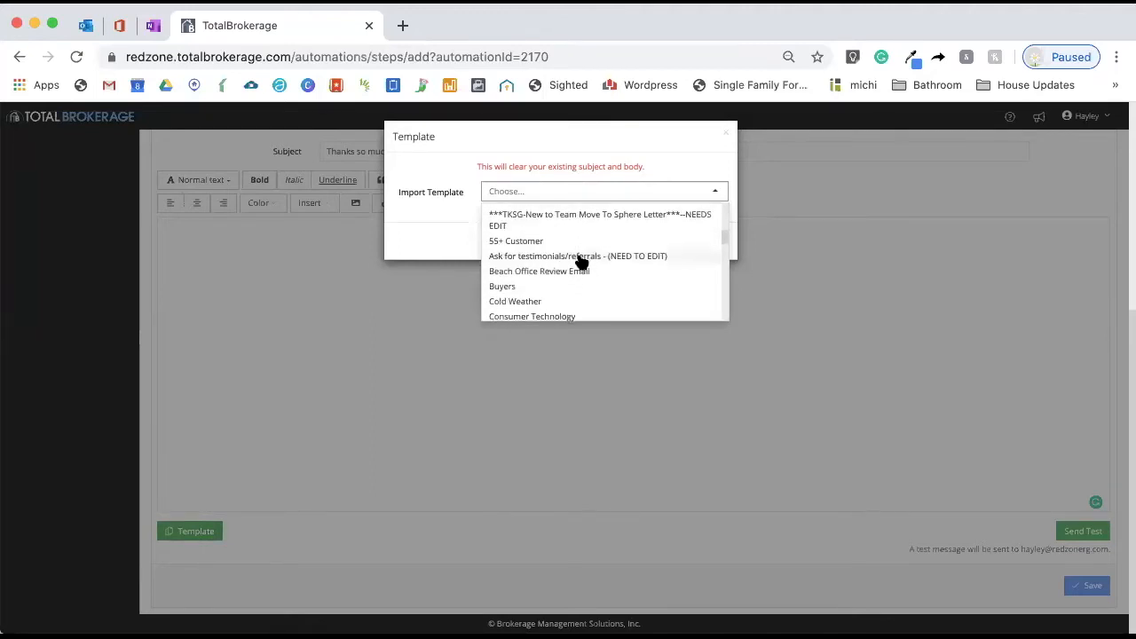
scroll(577, 300, up, 1)
scroll(577, 296, down, 1)
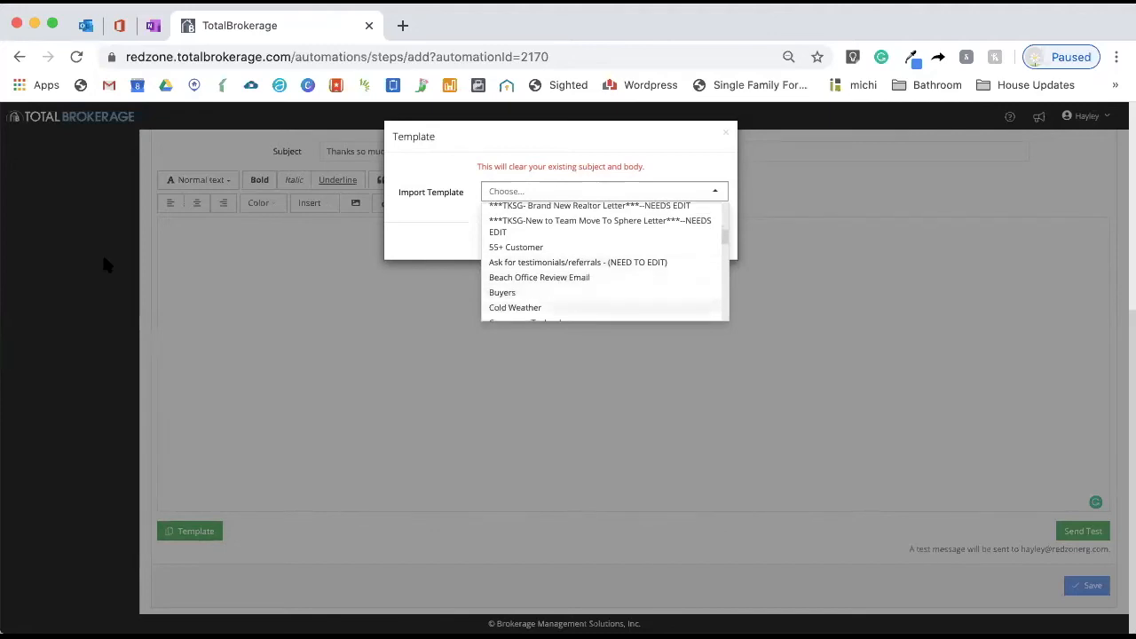
click(204, 261)
click(667, 246)
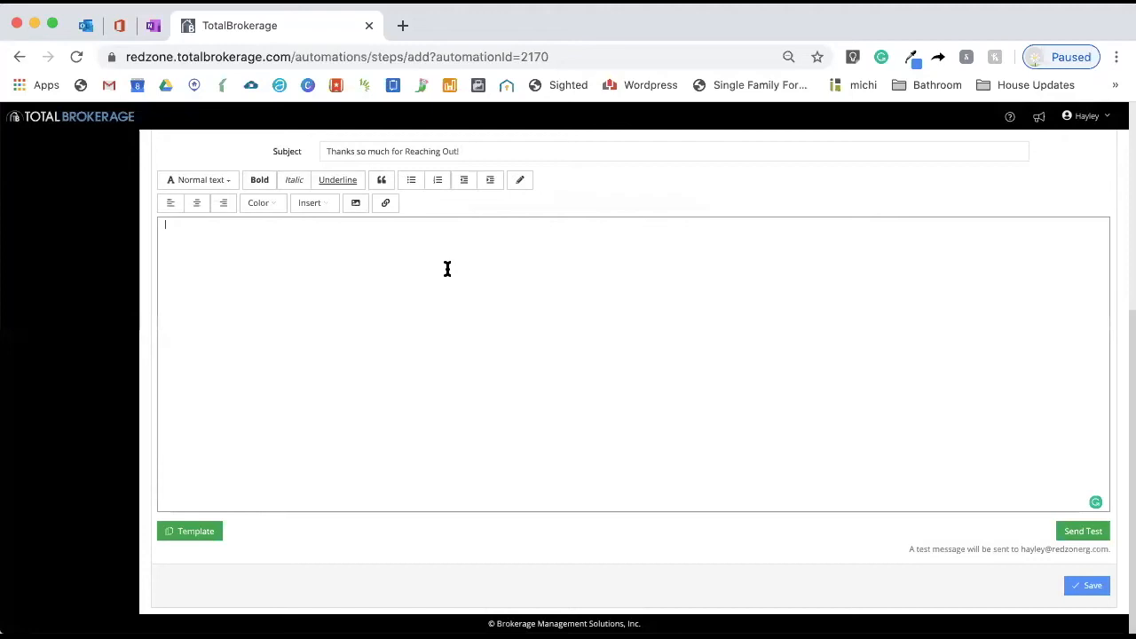
text(Thanks)
key(BackSpace)
key(BackSpace)
key(BackSpace)
key(BackSpace)
key(BackSpace)
key(BackSpace)
Insert the contact's full name placeholder at the start of the email body, followed by a comma and a new line
click(321, 206)
mouse_move(324, 222)
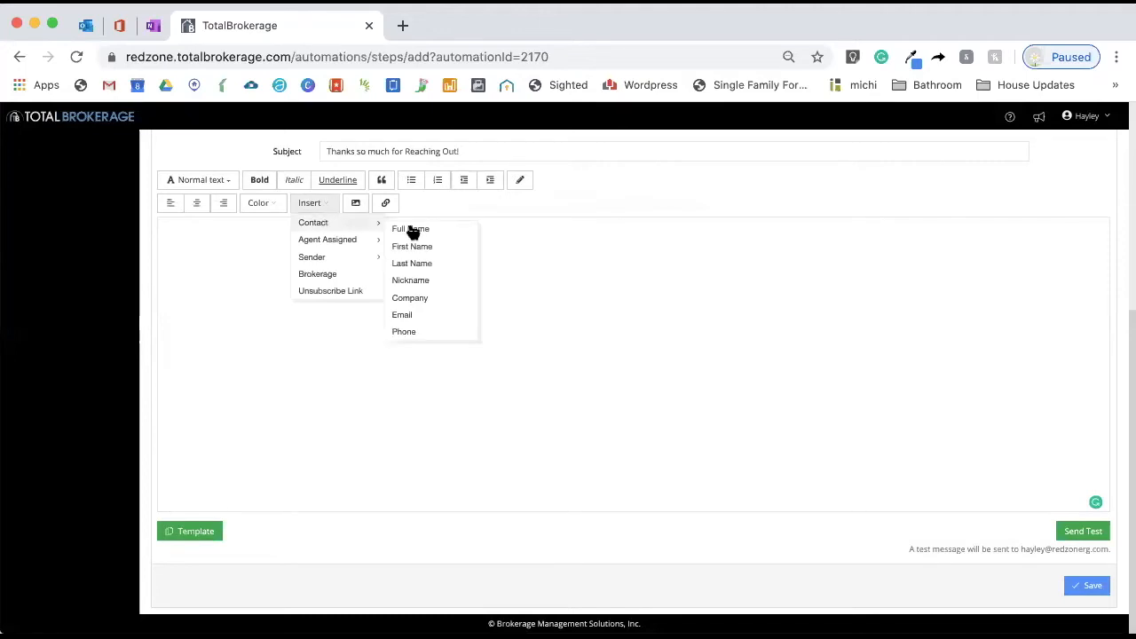
click(436, 226)
text(,)
key(Return)
Write "Thank you so much for reaching out! We will be trying to contact you by phone over the next few days, but in the meantime," in the body
text(Thank you so mu)
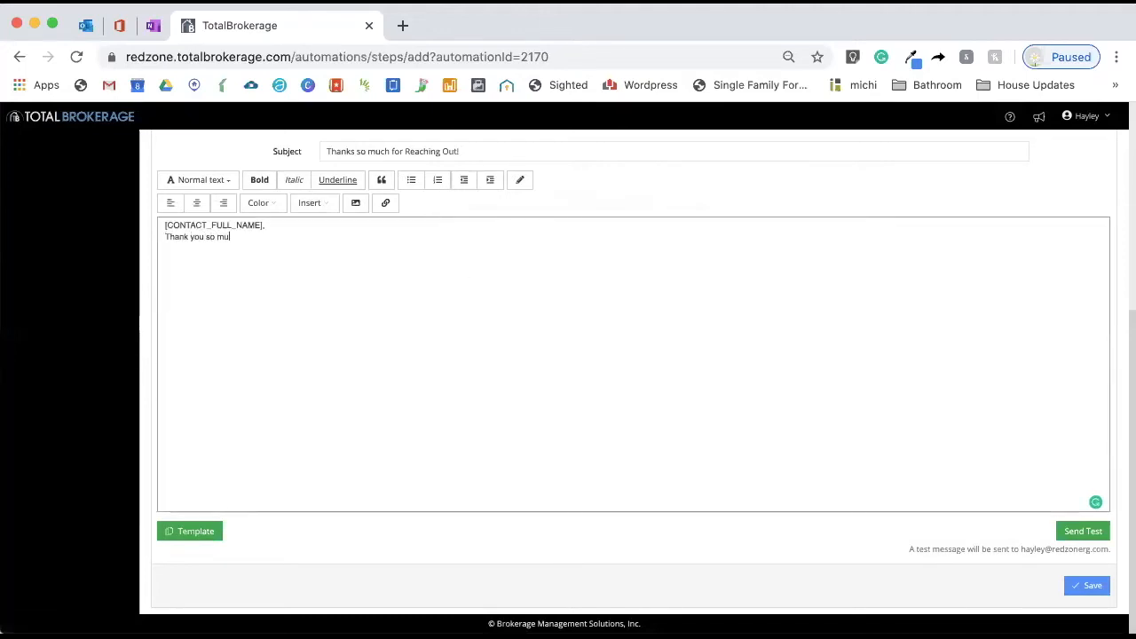
text(ch for reaching out! )
text(We wi)
text(e trying to)
text( contact you b)
text(y phone over the )
text(next few days)
text(, but im)
text( the meanti)
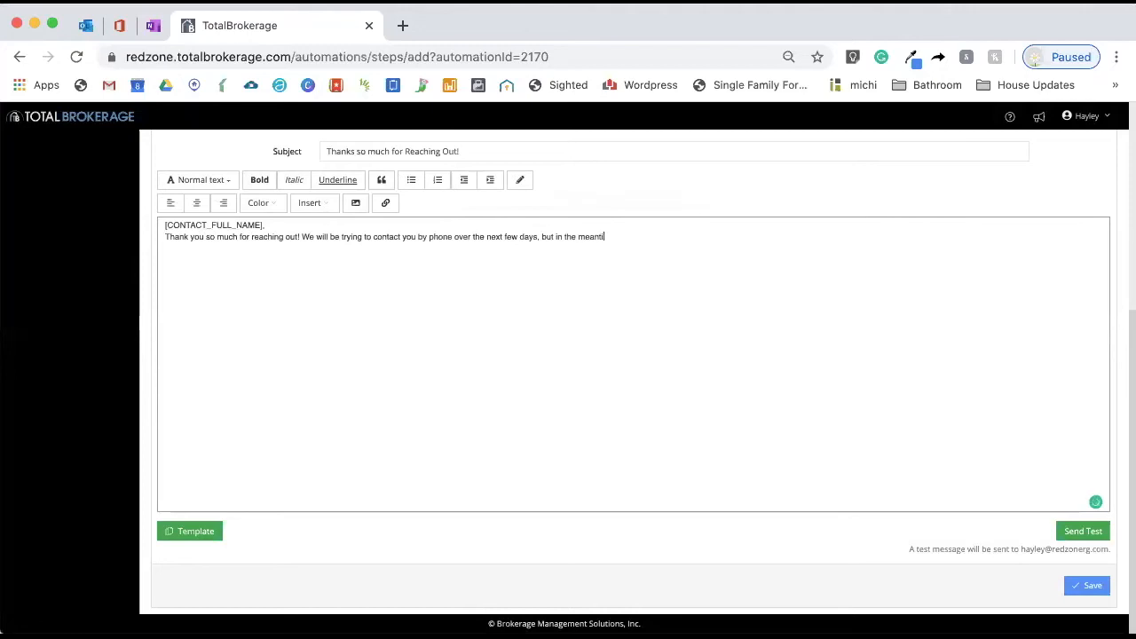
text(me, I wanted to let you know that we are here to anser)
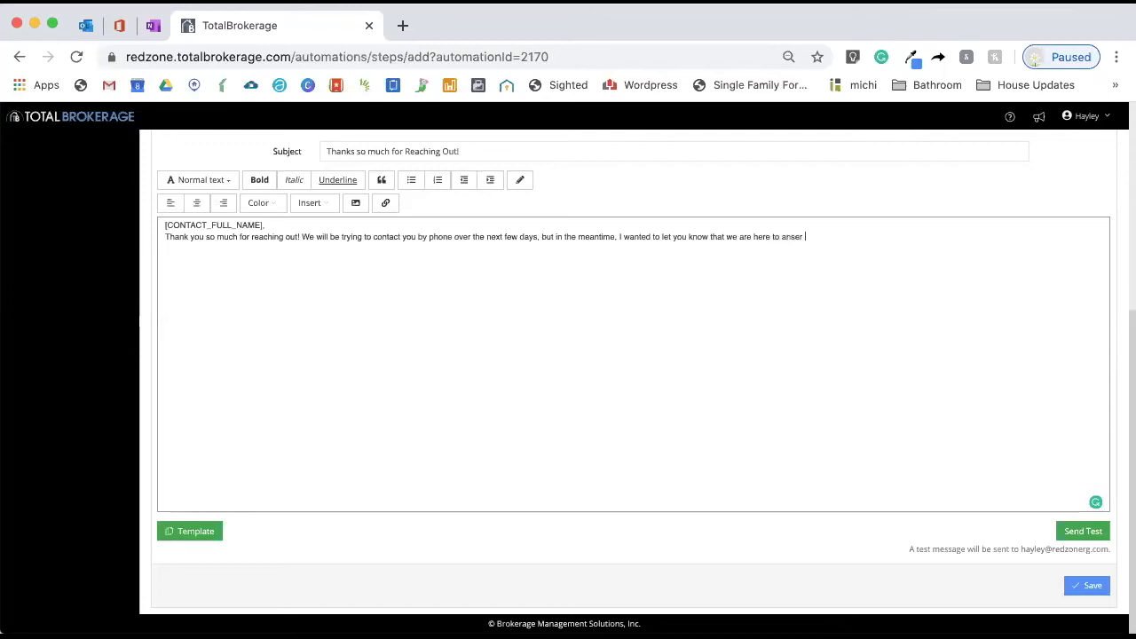
Continue the sentence with "I wanted to let you know that we are here to answer any of you questions."
key(BackSpace)
key(BackSpace)
key(BackSpace)
text(wer of)
key(BackSpace)
text(any of you ques)
text(tions. )
text(Over the )
text(next few weeks, you)
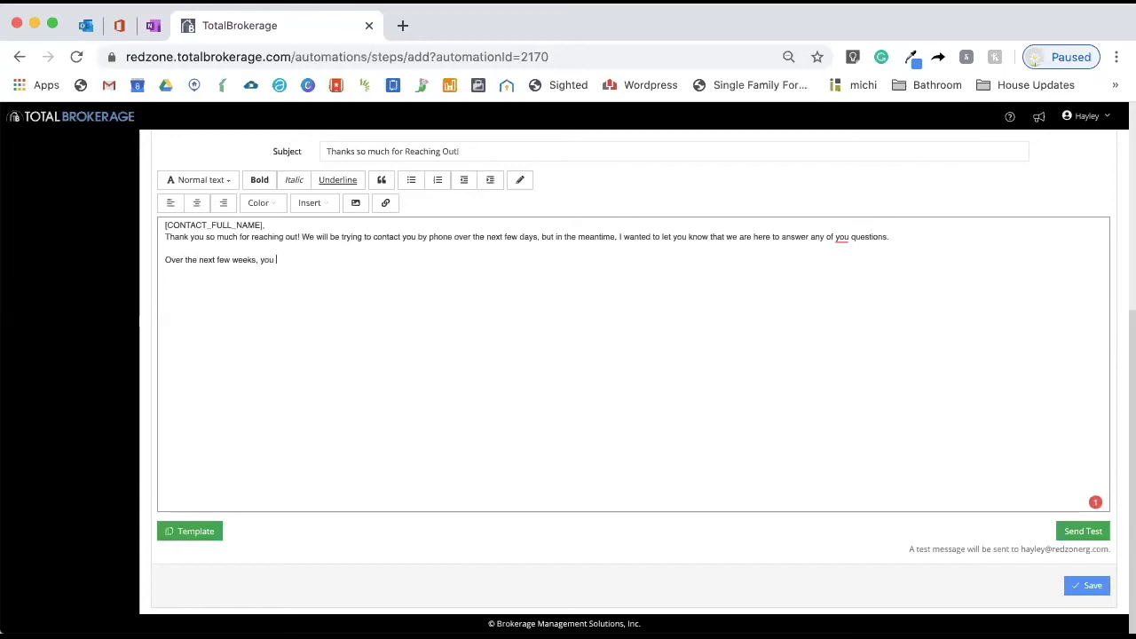
text( will be receiving emails to teach you about the home buying process)
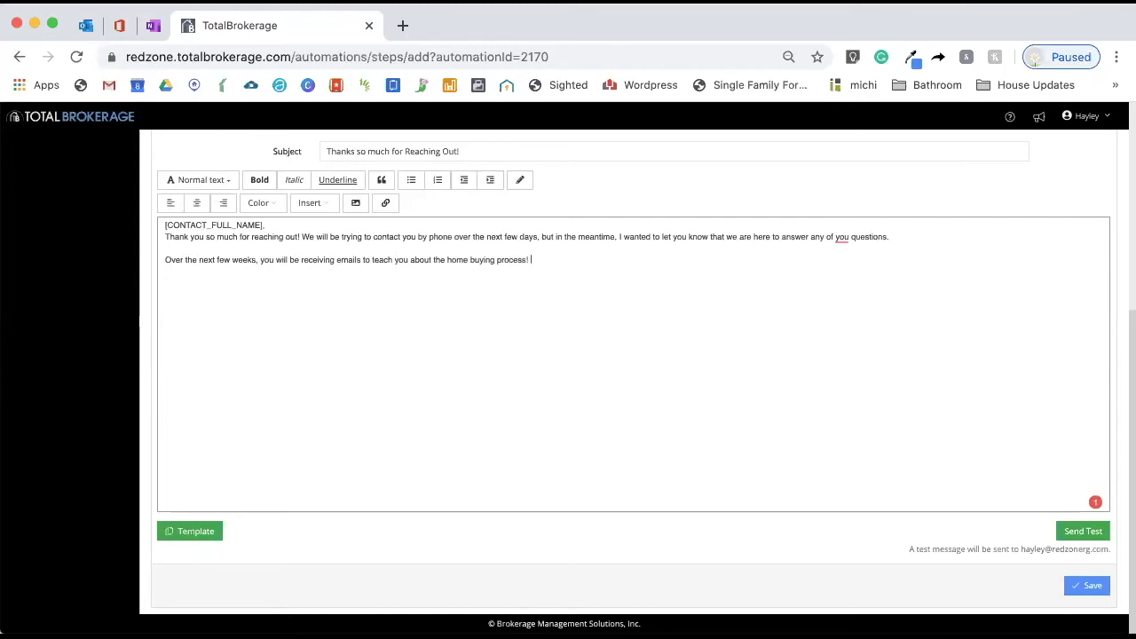
text(! Thank you!)
Add a paragraph: "Over the next few weeks, you will be receiving emails to teach you about the home buying process! Thank you!"
key(Return)
View the email body's HTML source, switch back to the rich-text editor, and save the Introduction step
drag(657, 311, 359, 233)
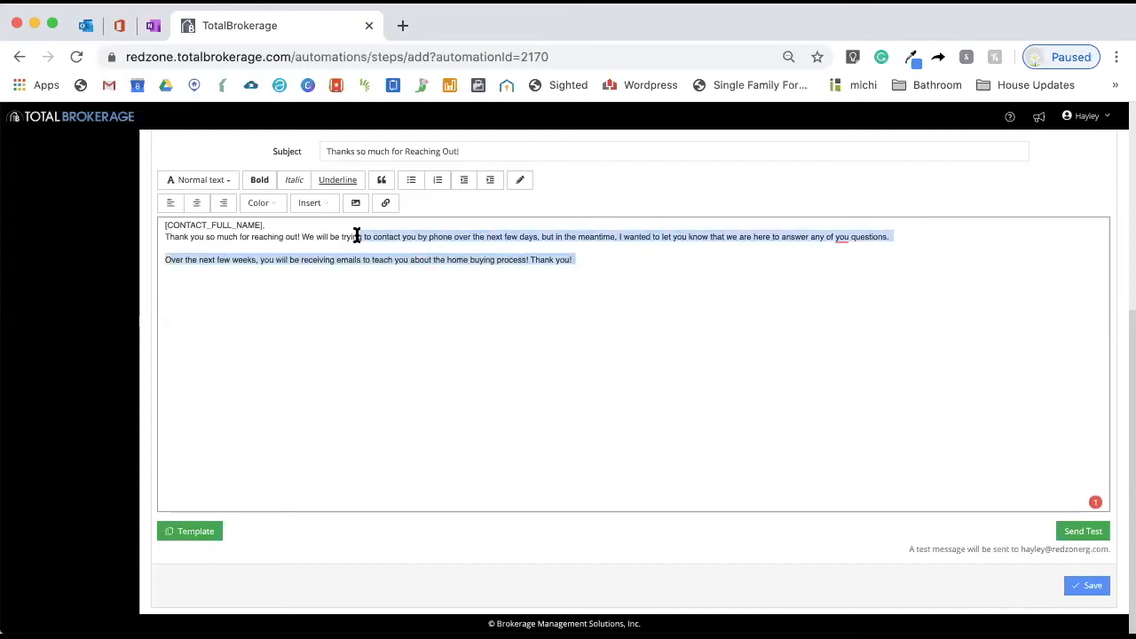
click(520, 179)
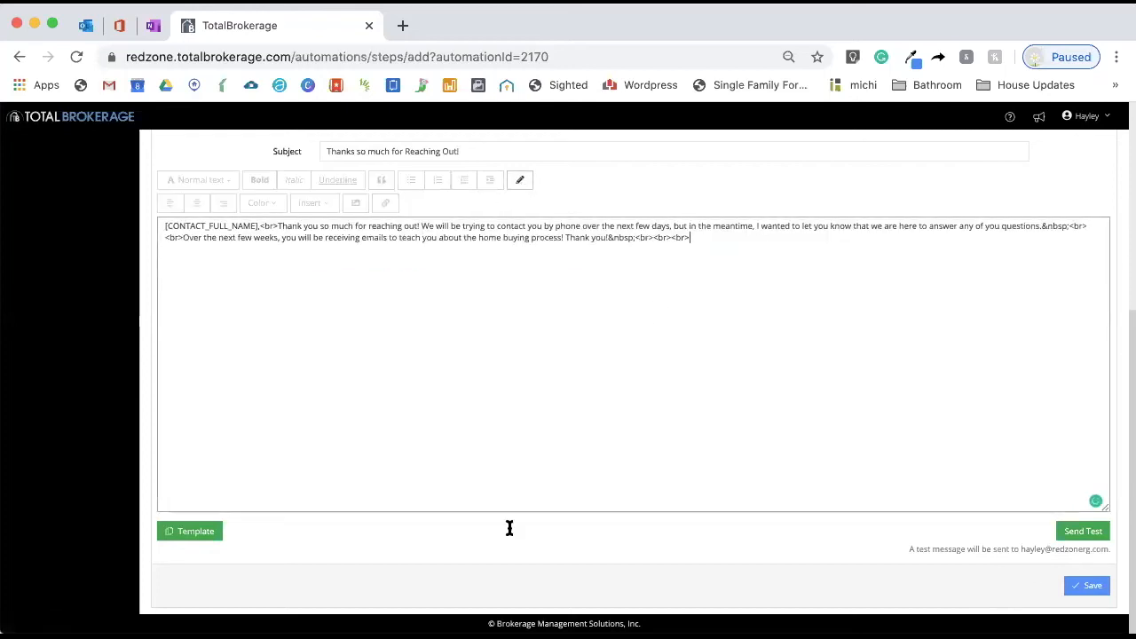
click(520, 179)
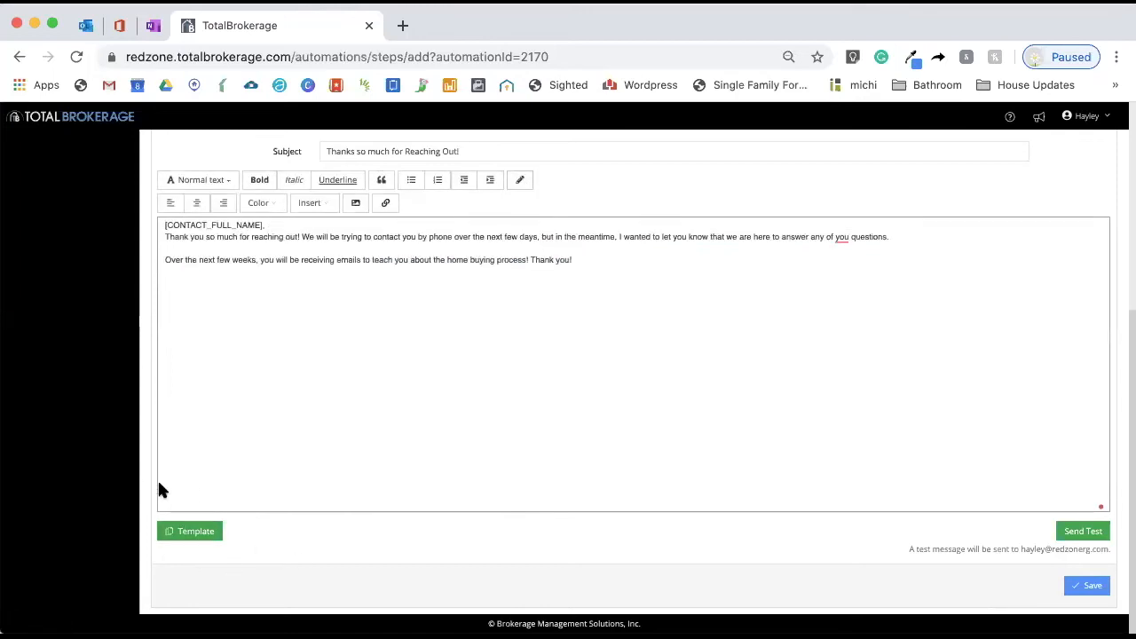
click(1090, 588)
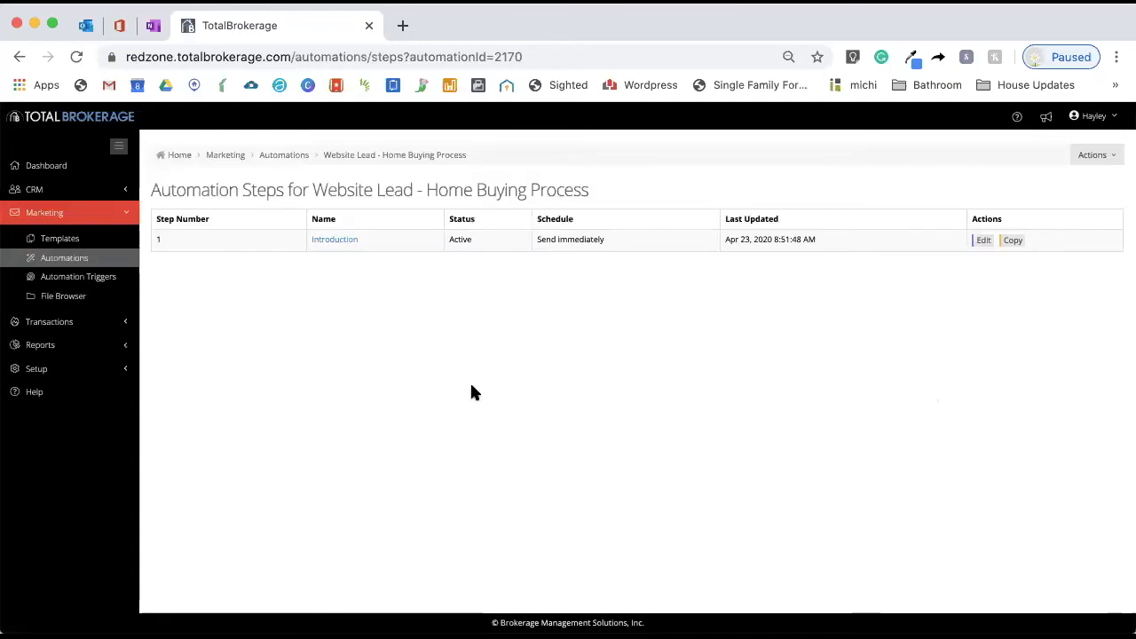
Add a new automation step named "Step 1 HBP - Finding a Realtor"
click(1093, 156)
click(1079, 173)
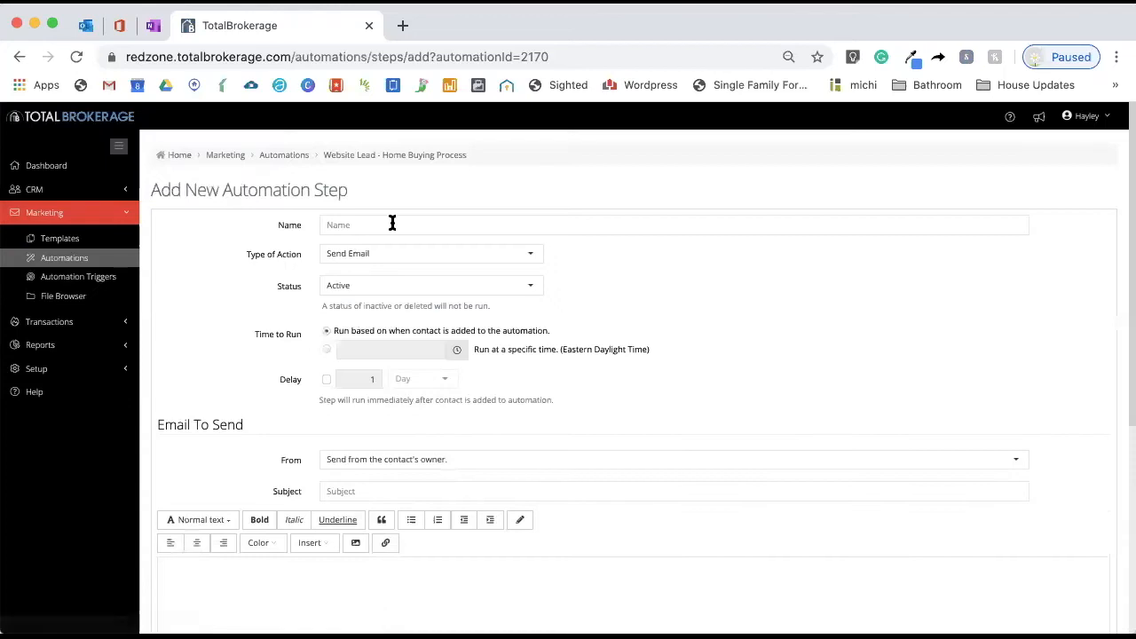
click(393, 225)
text(Find)
key(BackSpace)
key(BackSpace)
key(BackSpace)
key(BackSpace)
text(Step )
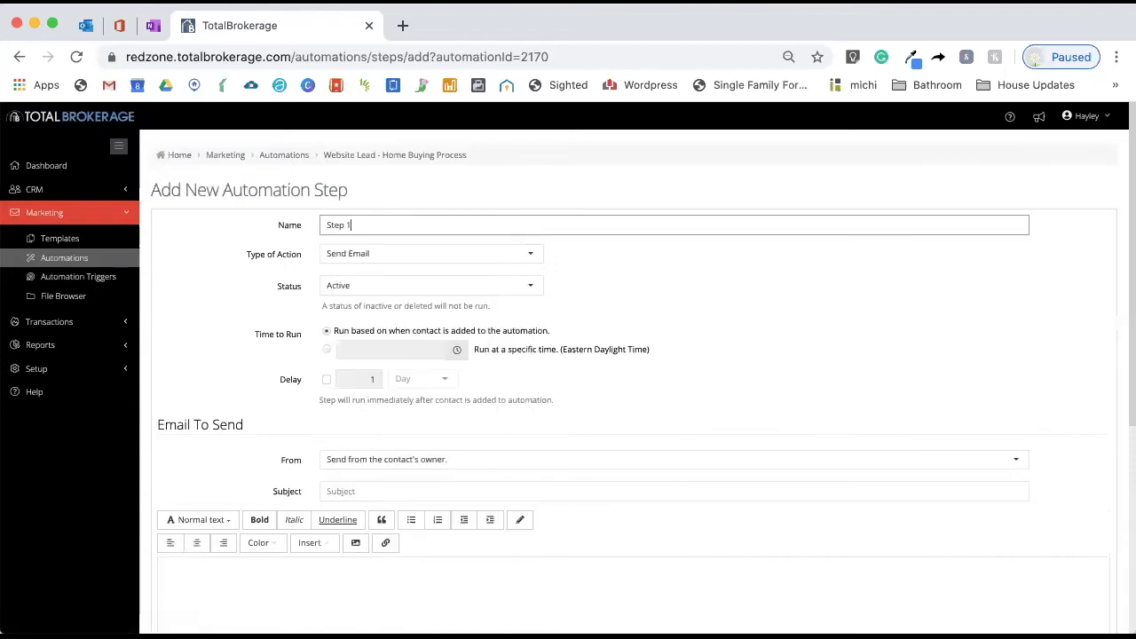
text(1 HBP - Finding a Realtor)
Set the step's status to Active and enable a delay of 3 days
click(376, 286)
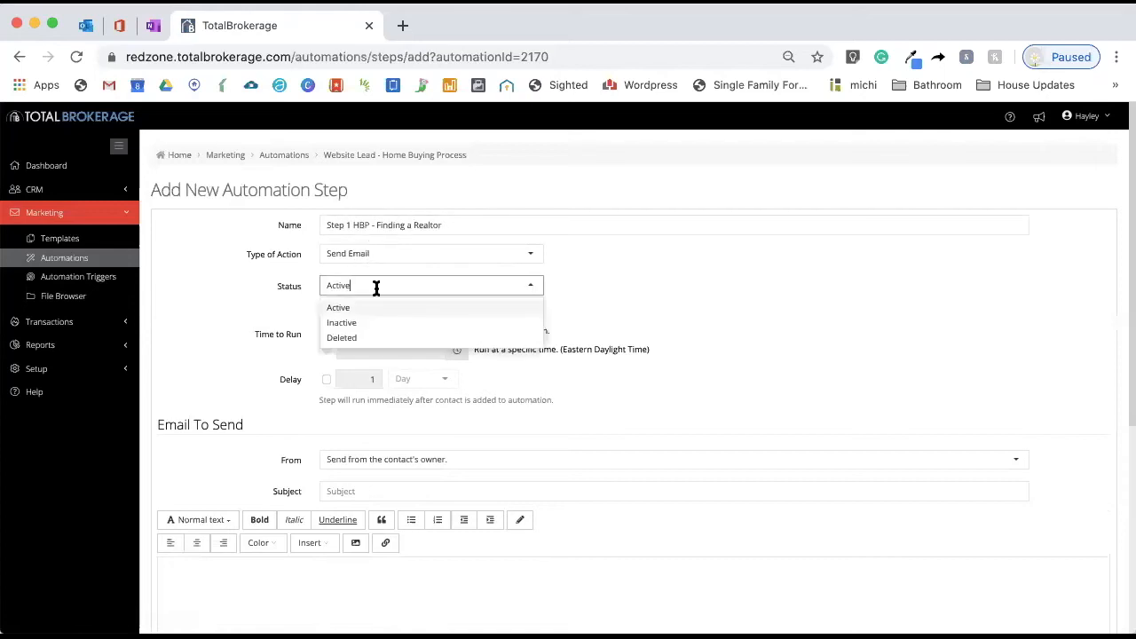
click(413, 307)
click(326, 379)
double_click(363, 379)
text(3)
scroll(607, 394, down, 2)
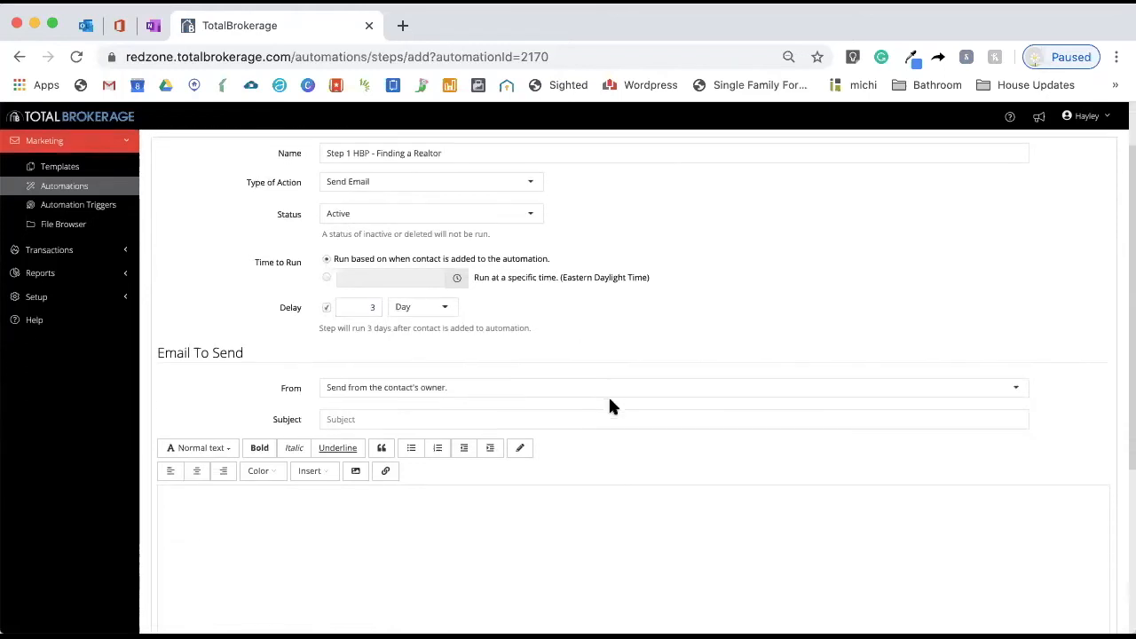
Send from the contact's owner and set the subject to "Step 1 of the Home Buying Process - Finding a Realtor"
click(464, 387)
click(494, 338)
click(393, 413)
text(Step 1 of the Home Buying Process - Finding a Realtor)
Start the email body with the contact's full name placeholder followed by "Thank you so much"
click(235, 563)
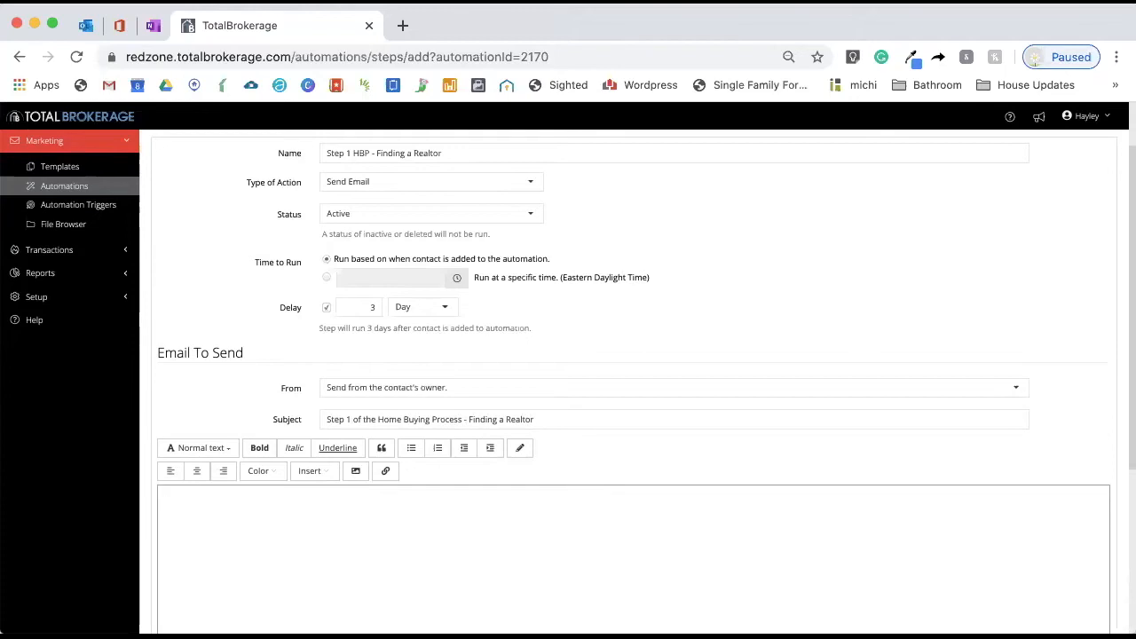
click(310, 473)
mouse_move(332, 490)
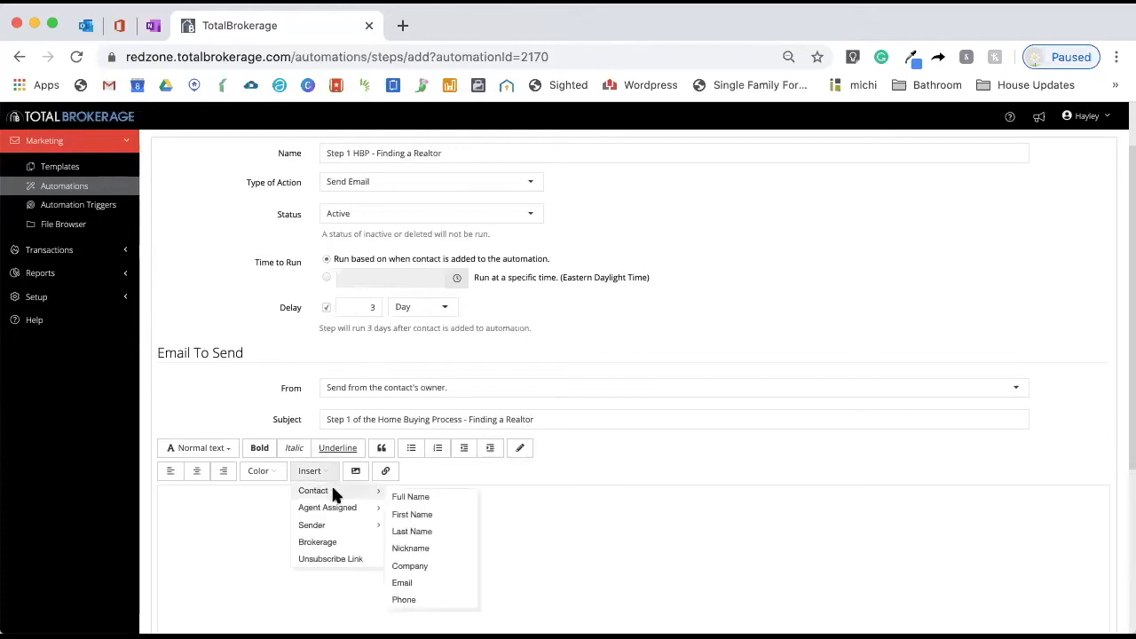
click(424, 499)
text(Thank you so much)
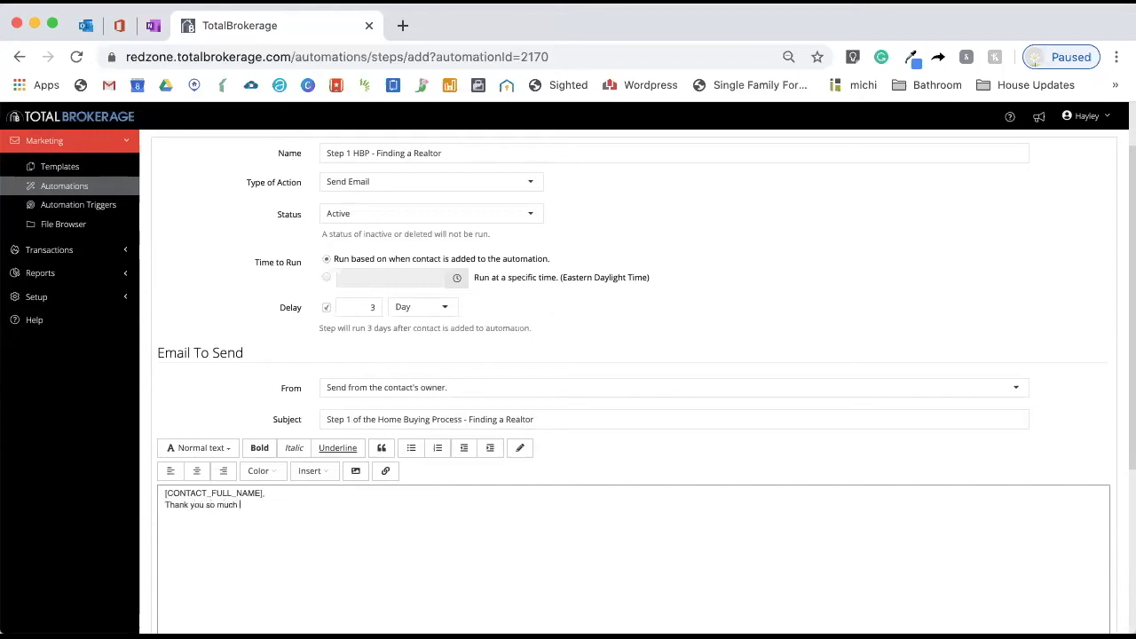
text( nnrgnrgnrign thr)
Add filler text to the body and save the Finding a Realtor step
key(BackSpace)
key(BackSpace)
key(BackSpace)
key(BackSpace)
key(BackSpace)
key(BackSpace)
key(BackSpace)
key(BackSpace)
key(BackSpace)
key(BackSpace)
key(BackSpace)
scroll(596, 412, down, 3)
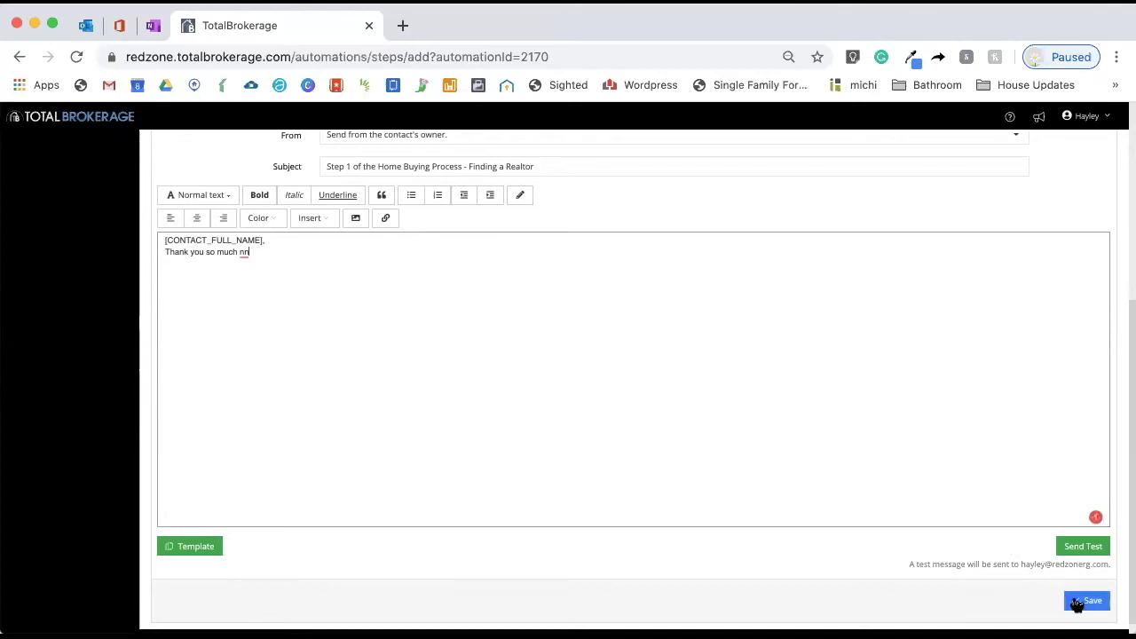
click(1084, 601)
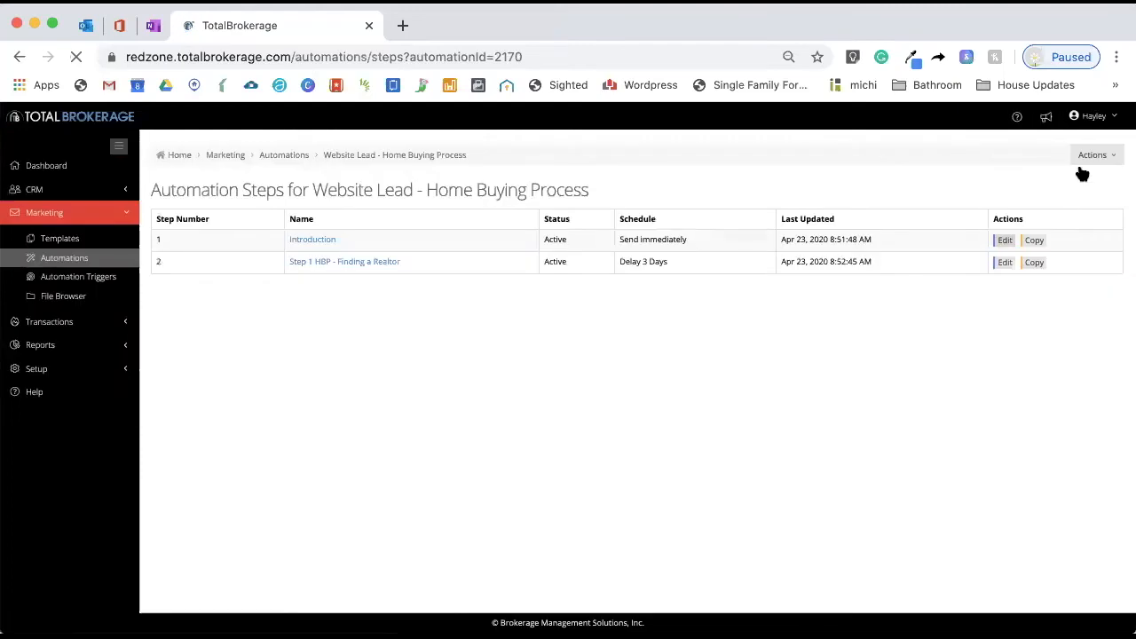
Add another automation step named "Step 2 HBP - Getting PreApproved"
click(1096, 156)
click(1093, 174)
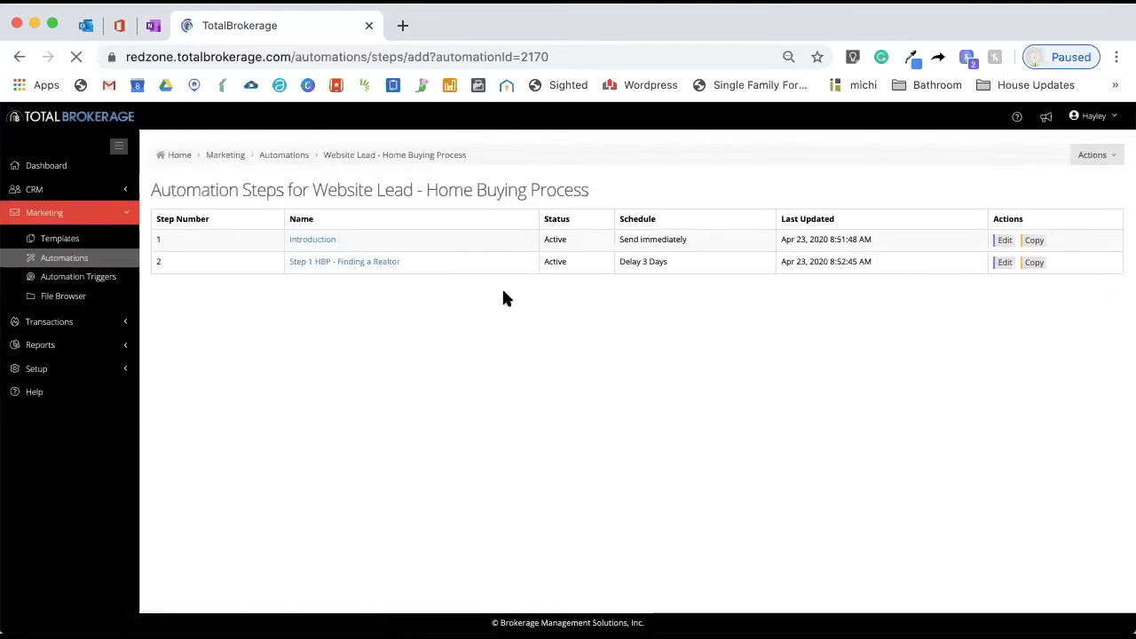
click(404, 225)
text(Se)
key(BackSpace)
text(tep )
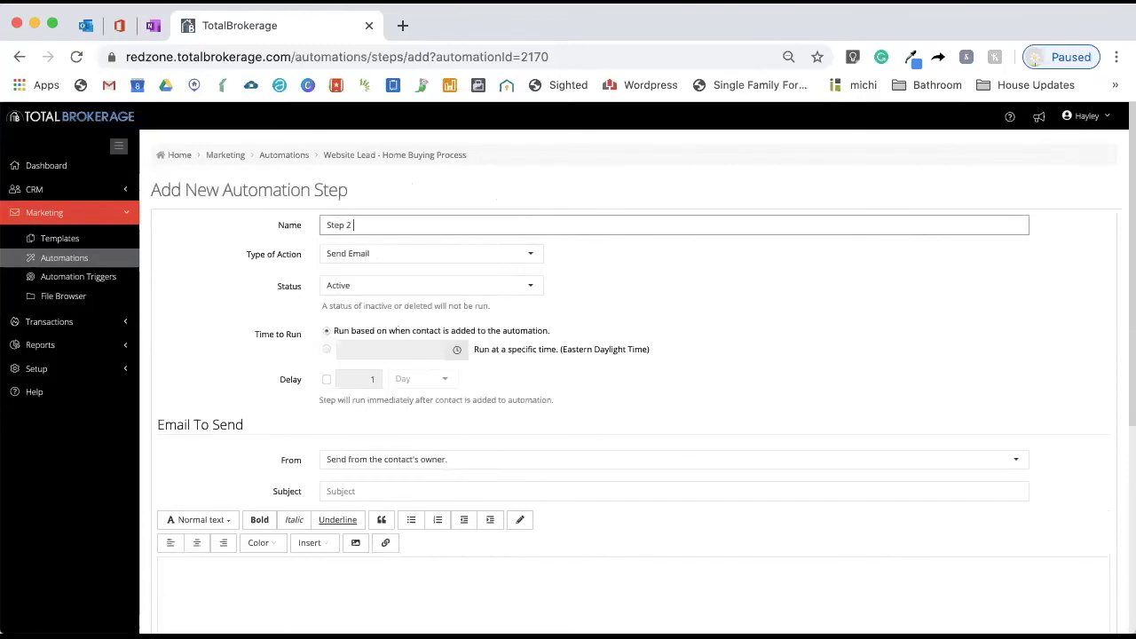
text(2 HBP - Getting PreApproved)
Enable a delay of 6 days for this step
scroll(396, 317, down, 3)
click(325, 226)
double_click(372, 226)
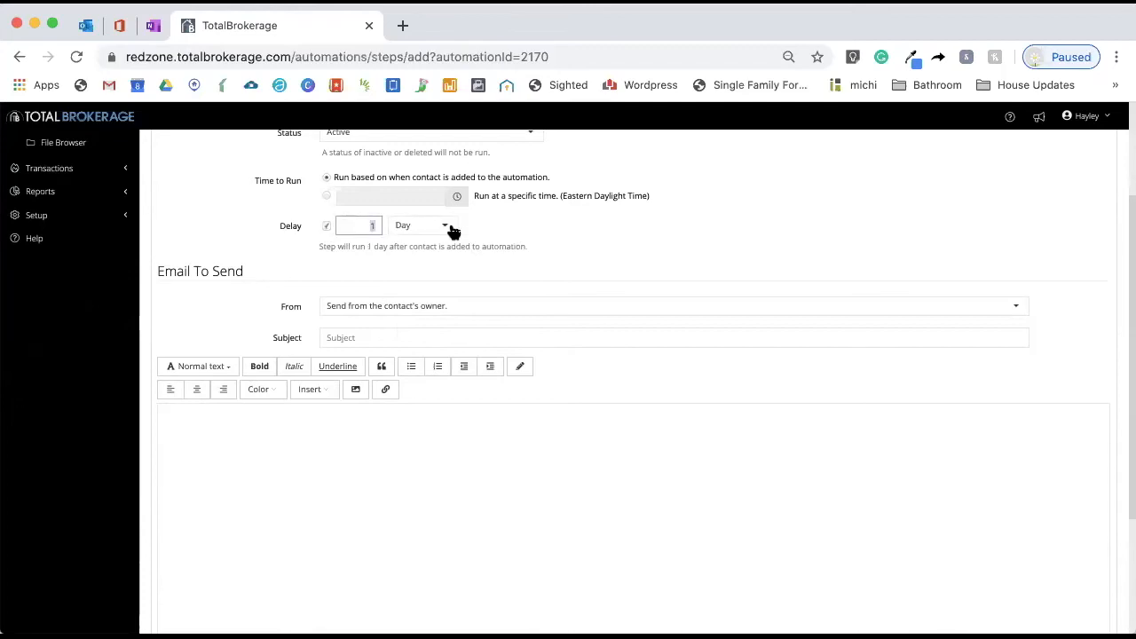
text(6)
Set the subject to "Step 2 of the Home Buying Process - Getting Preapproved"
click(345, 338)
text(Step )
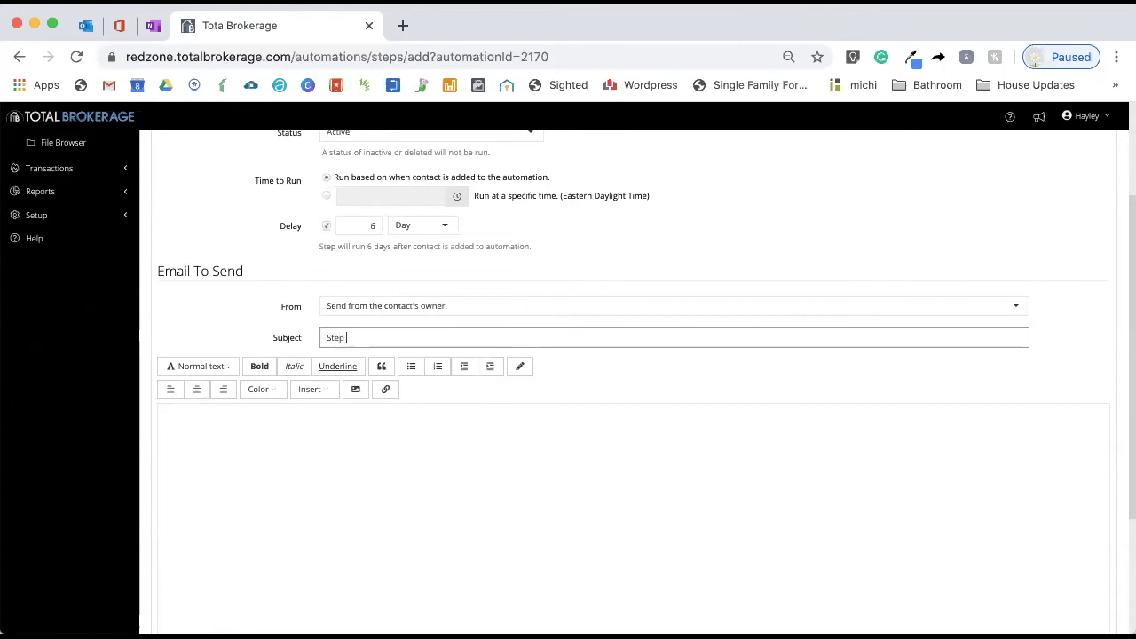
text(2 of the Home Bu)
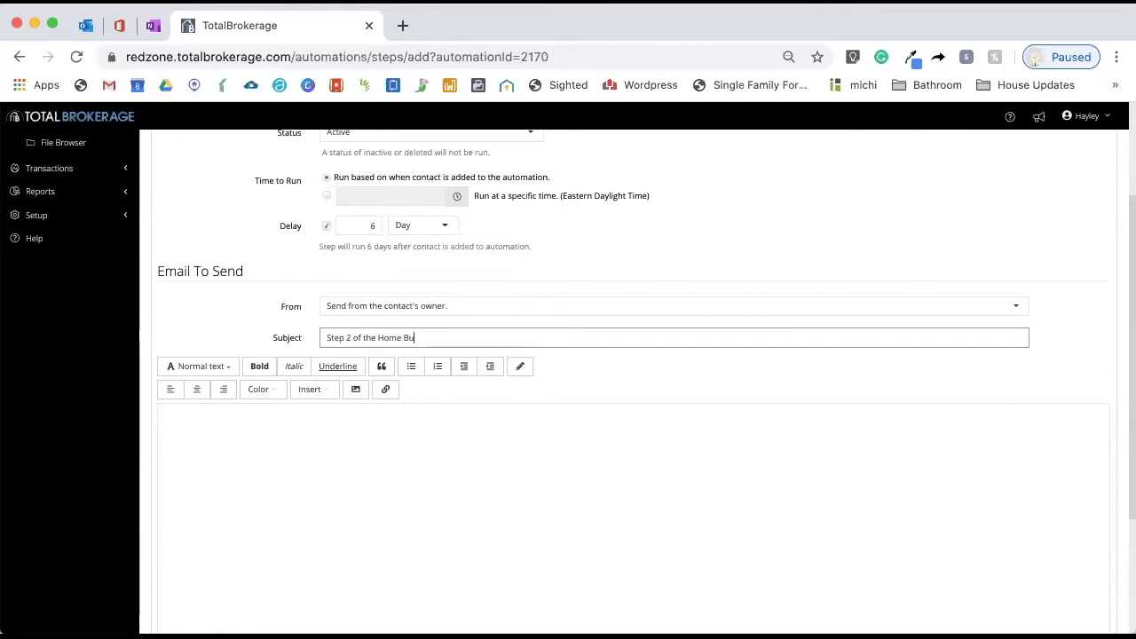
text(ying Process - Getting Preapproved)
Fill the email body with placeholder text and save the Getting PreApproved step
click(315, 532)
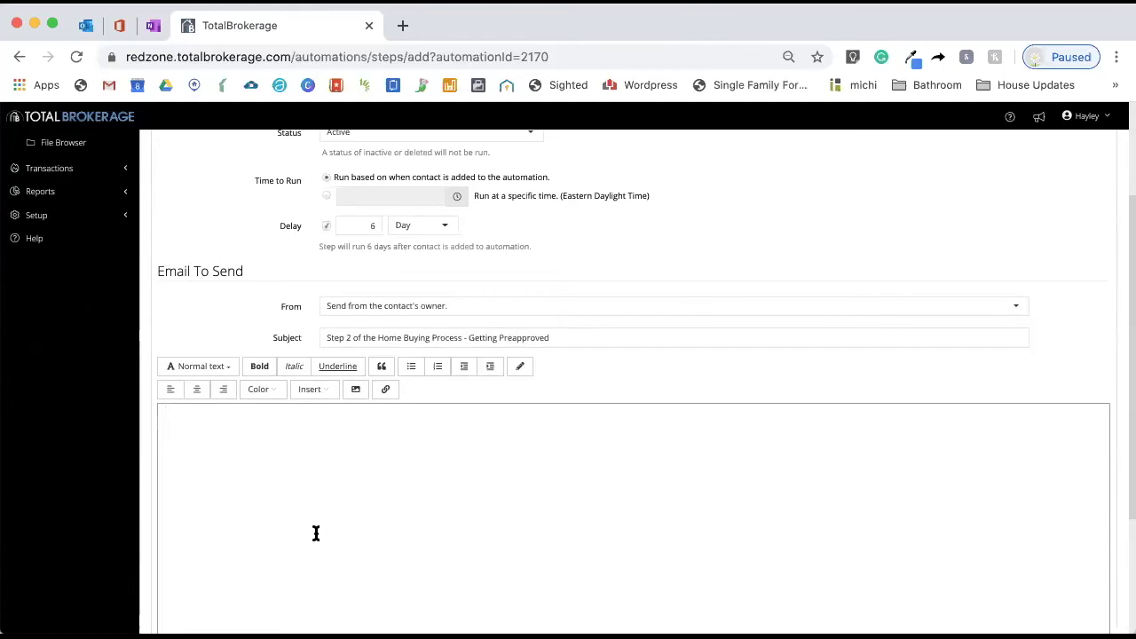
scroll(315, 532, down, 3)
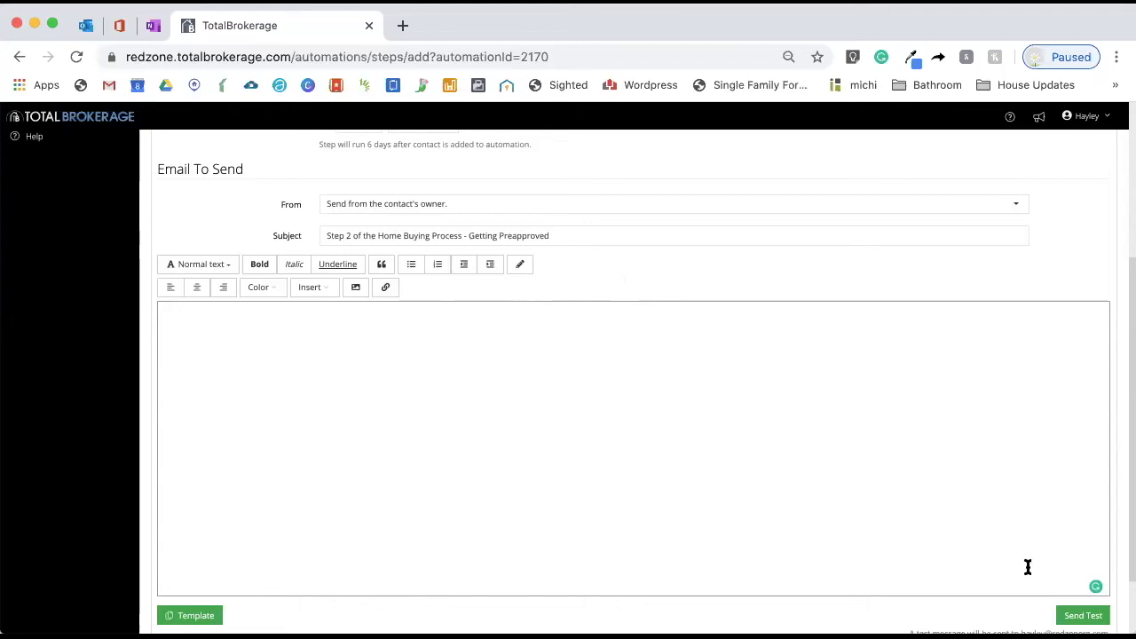
scroll(938, 482, down, 2)
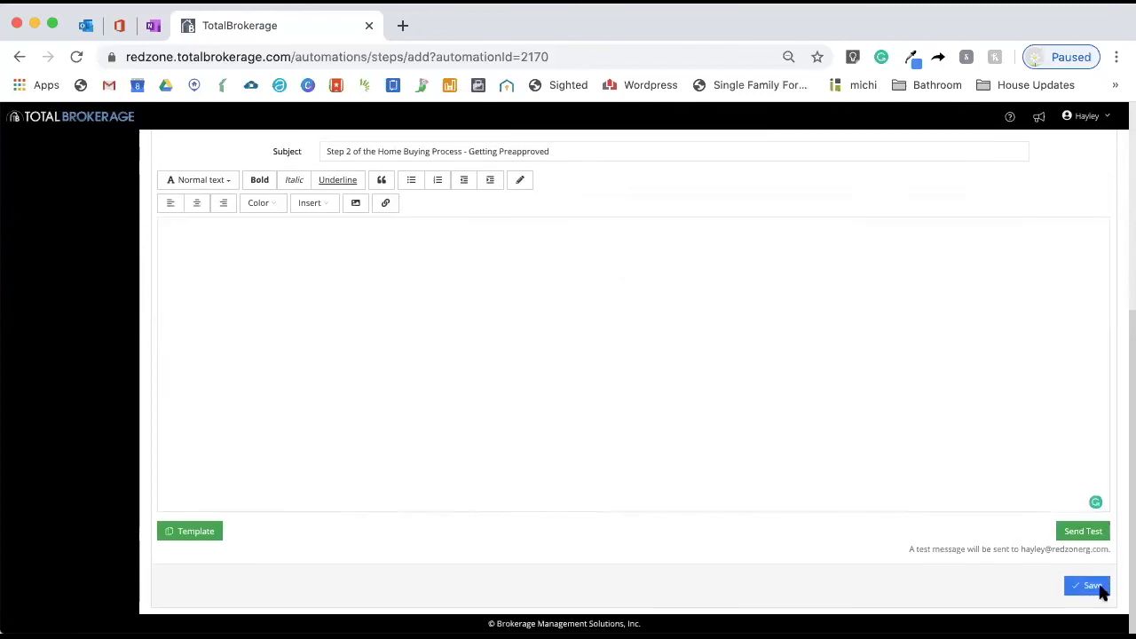
click(1097, 582)
text(Bieaurgibeargjerbgiergnerjng)
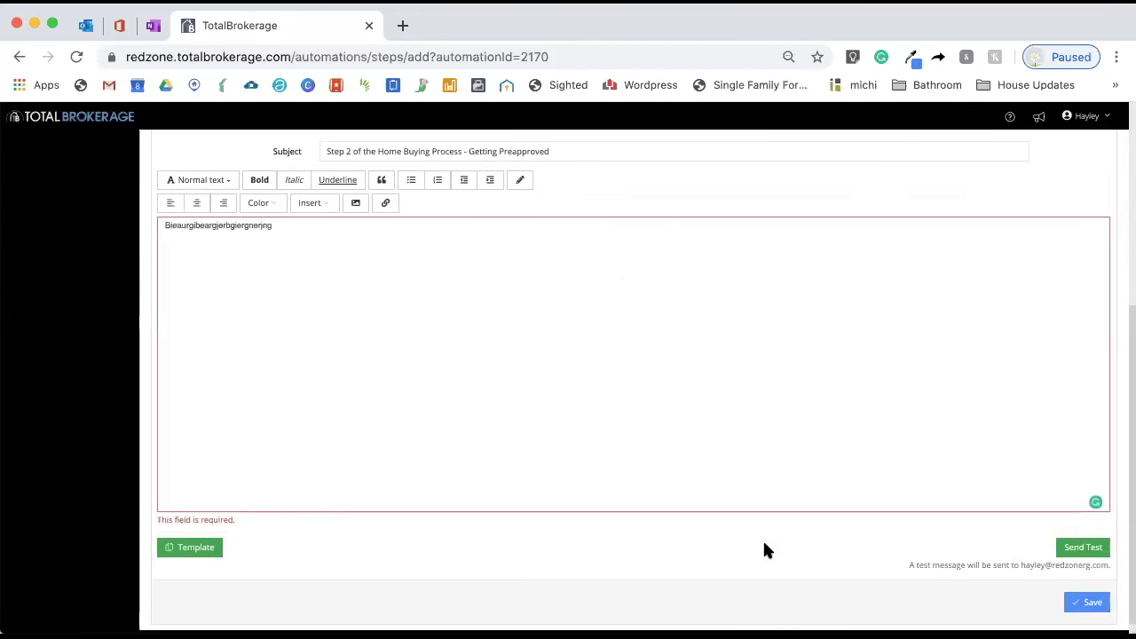
click(1092, 602)
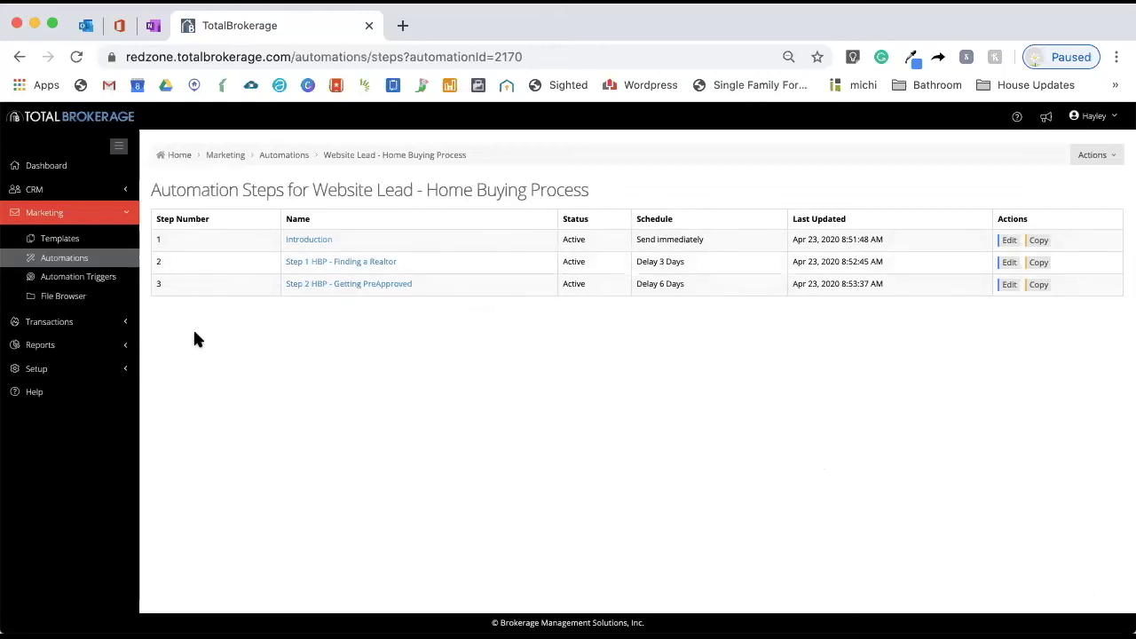
Add a new automation trigger for the "Website Lead - Home Buying Process" automation
click(78, 276)
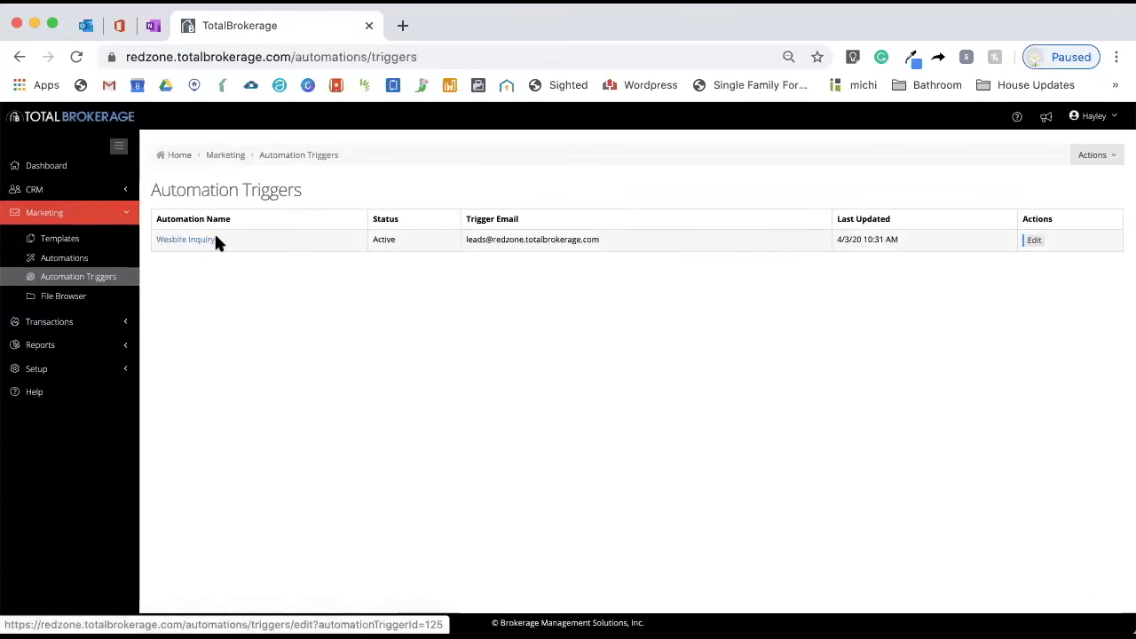
click(1098, 155)
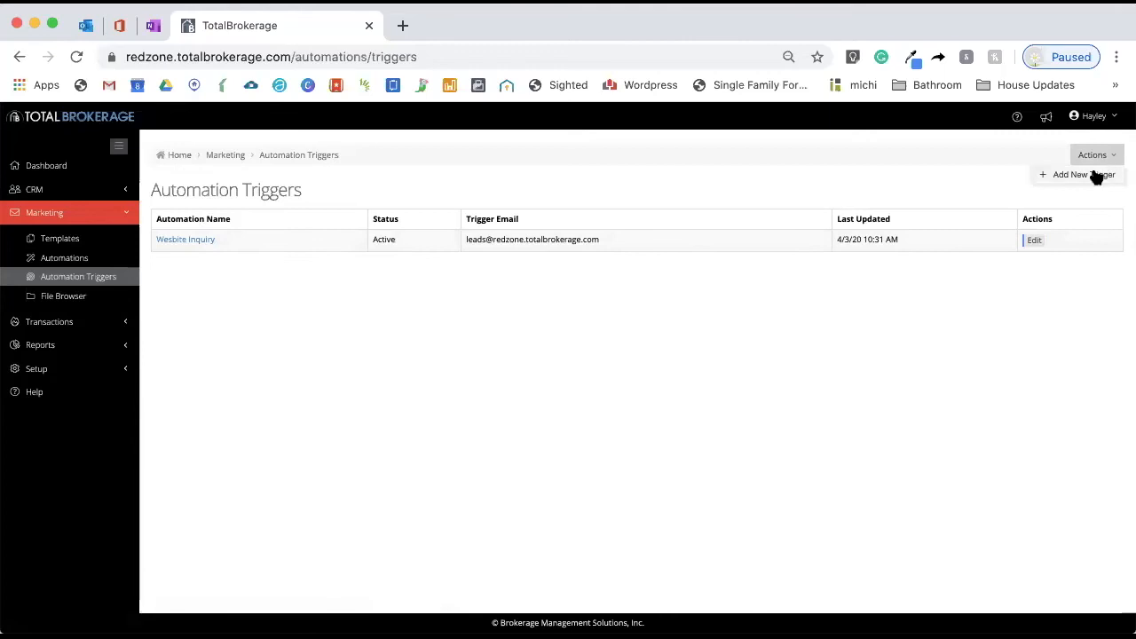
click(1093, 174)
click(429, 226)
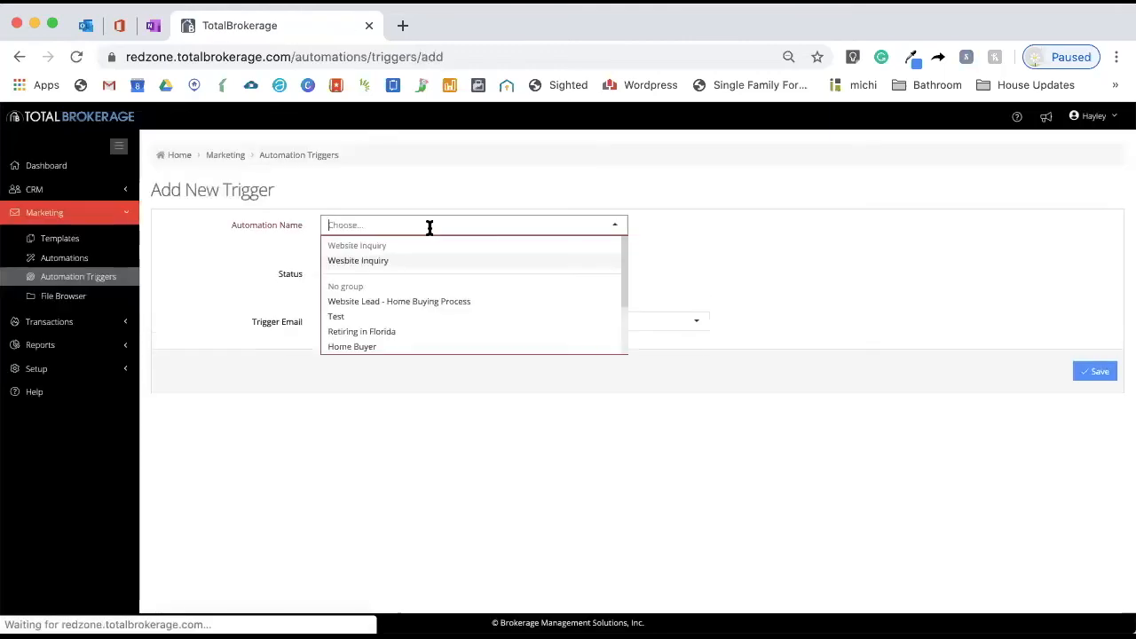
scroll(428, 248, down, 2)
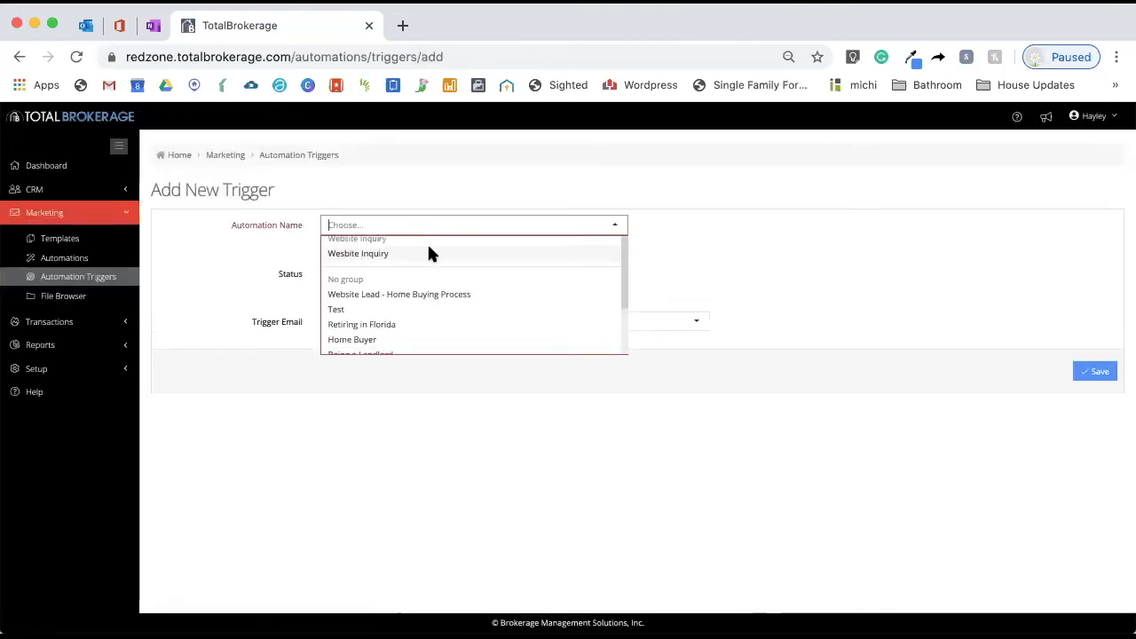
scroll(429, 253, up, 1)
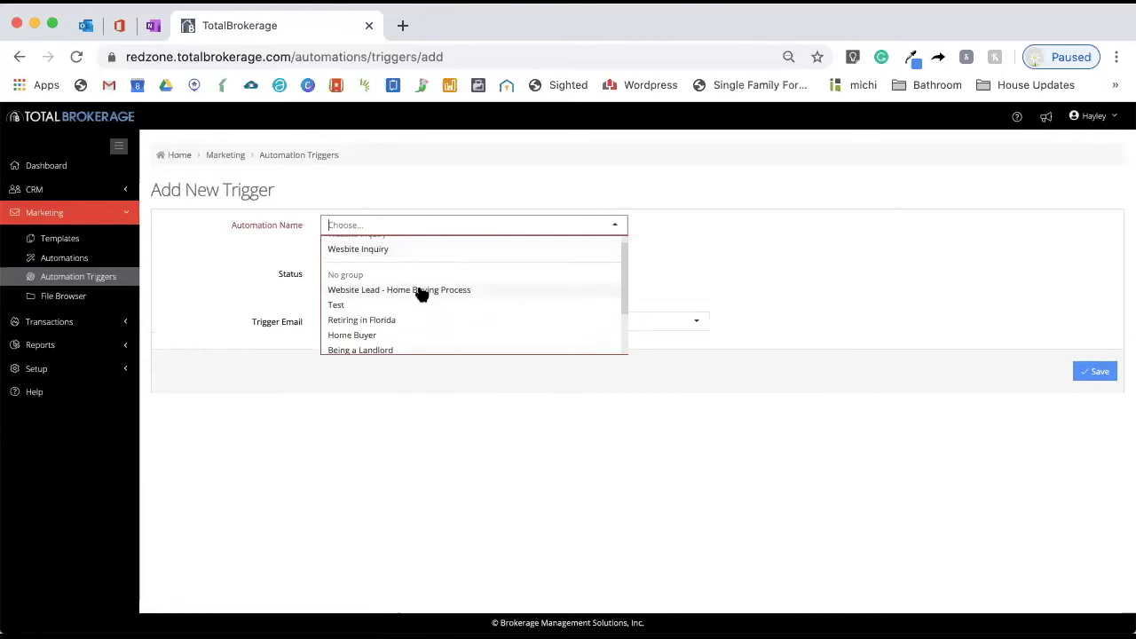
click(426, 289)
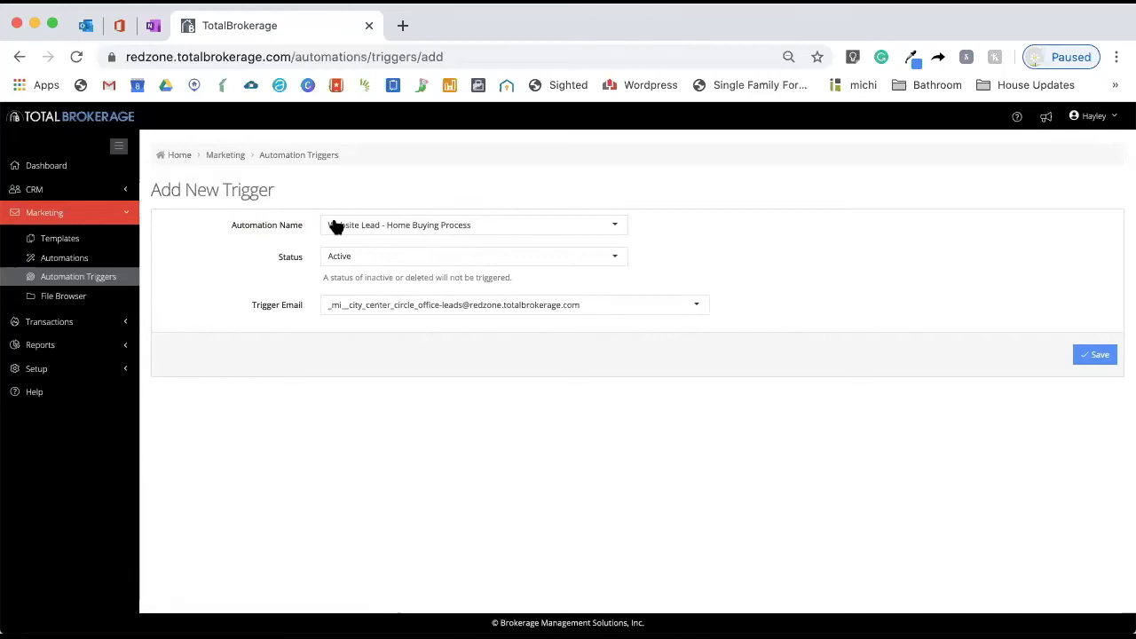
Set the trigger email to the Edgewood Ave S office leads address and save the trigger
click(404, 304)
scroll(430, 346, down, 1)
scroll(429, 346, up, 1)
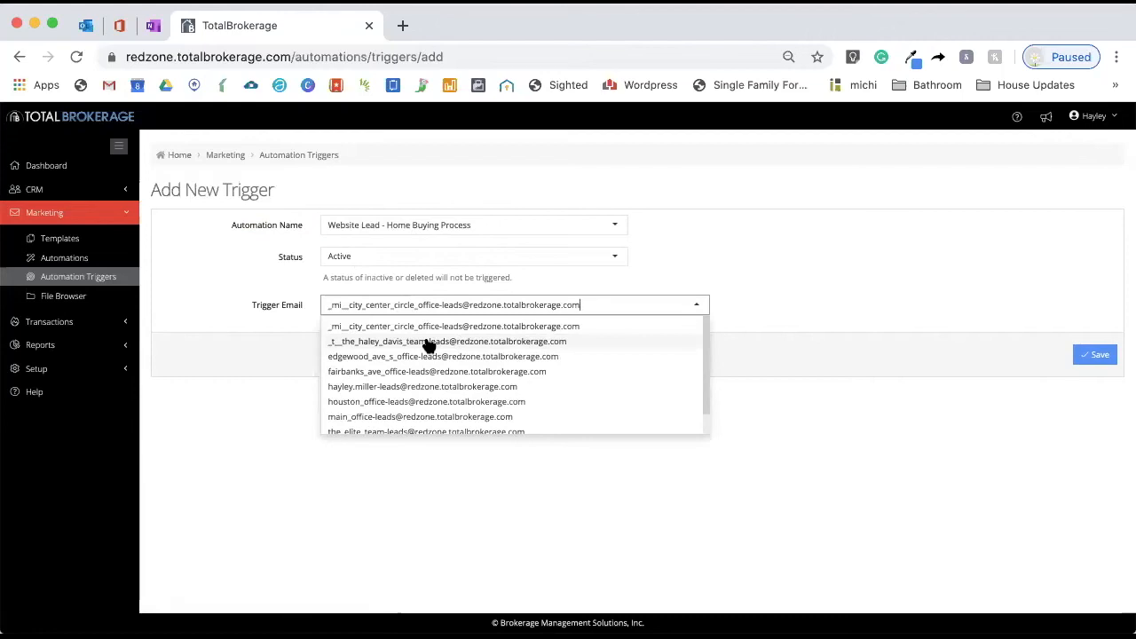
scroll(438, 335, down, 1)
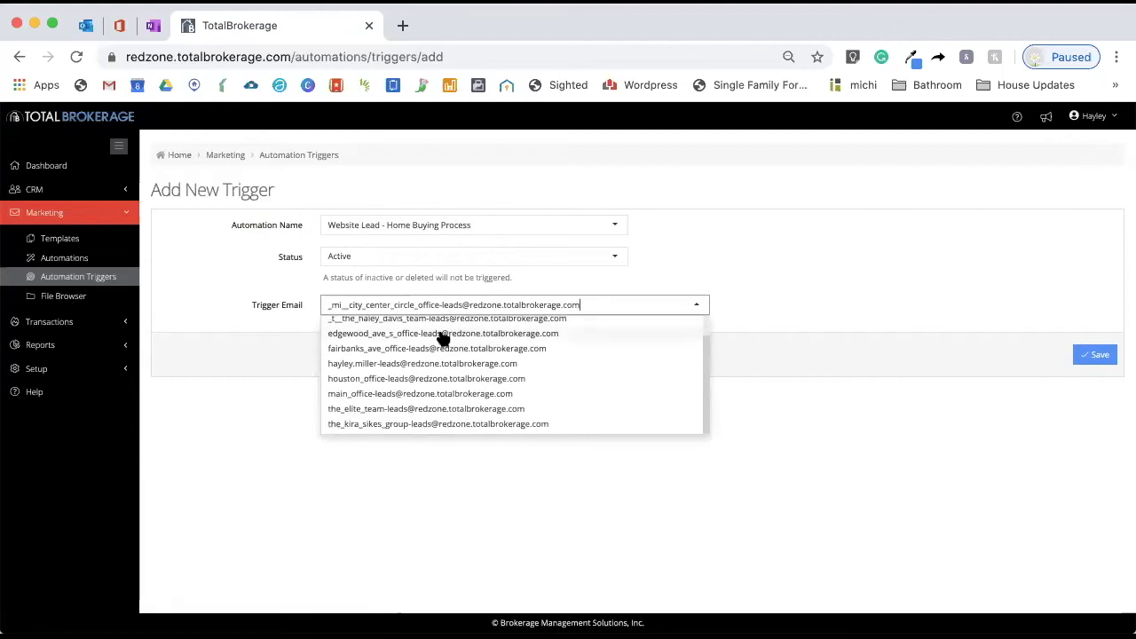
click(436, 334)
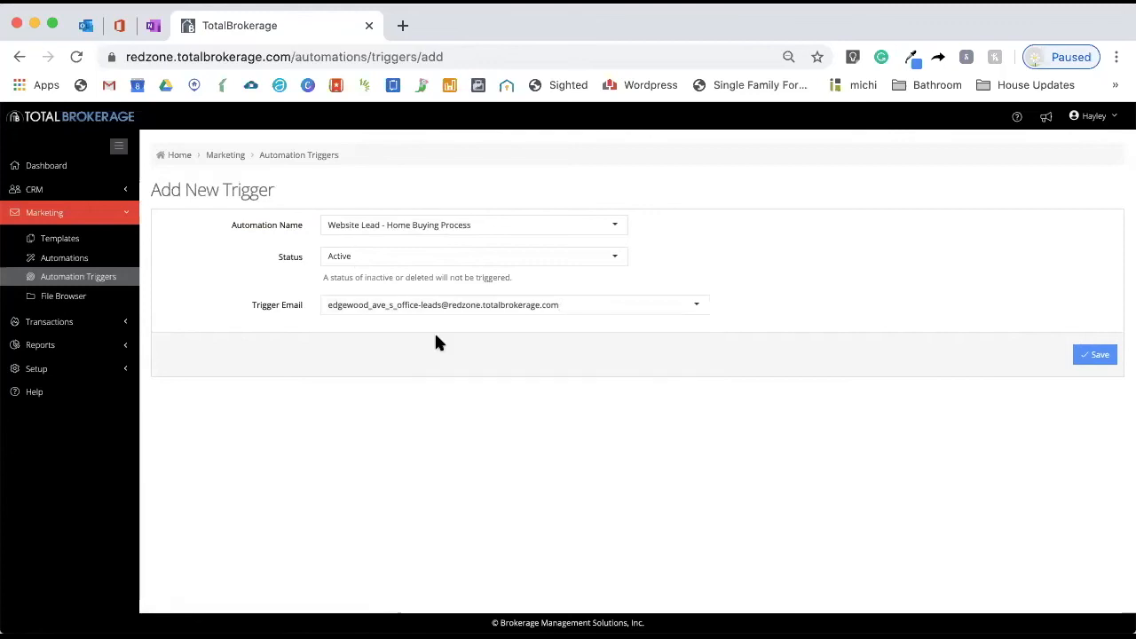
click(1097, 354)
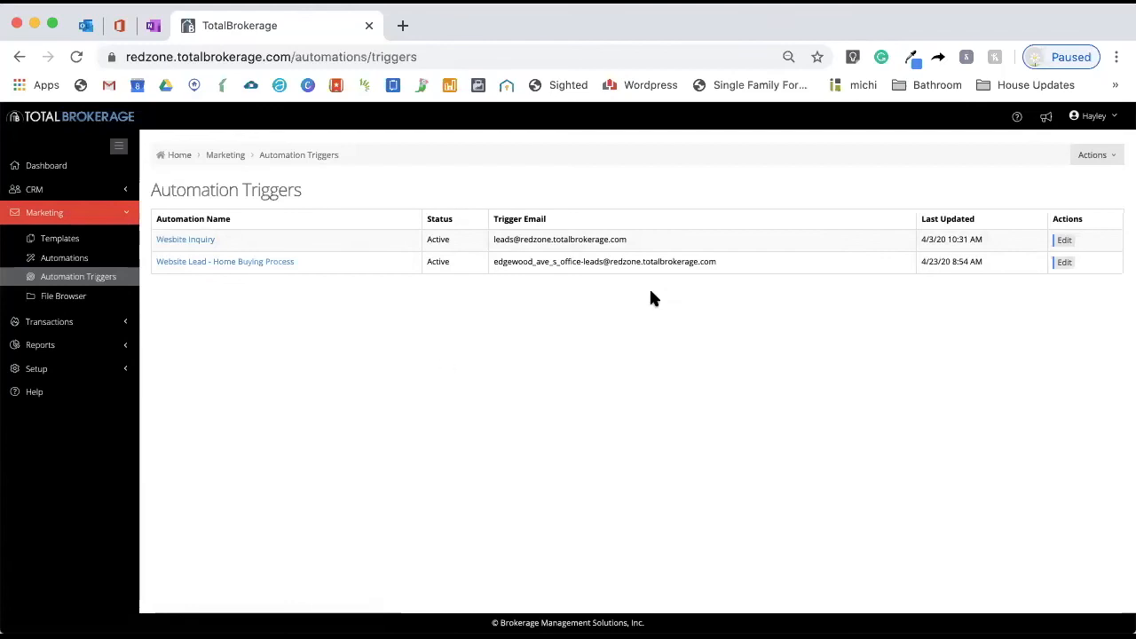
Search the vendor list for miley cyrus
drag(646, 240, 479, 238)
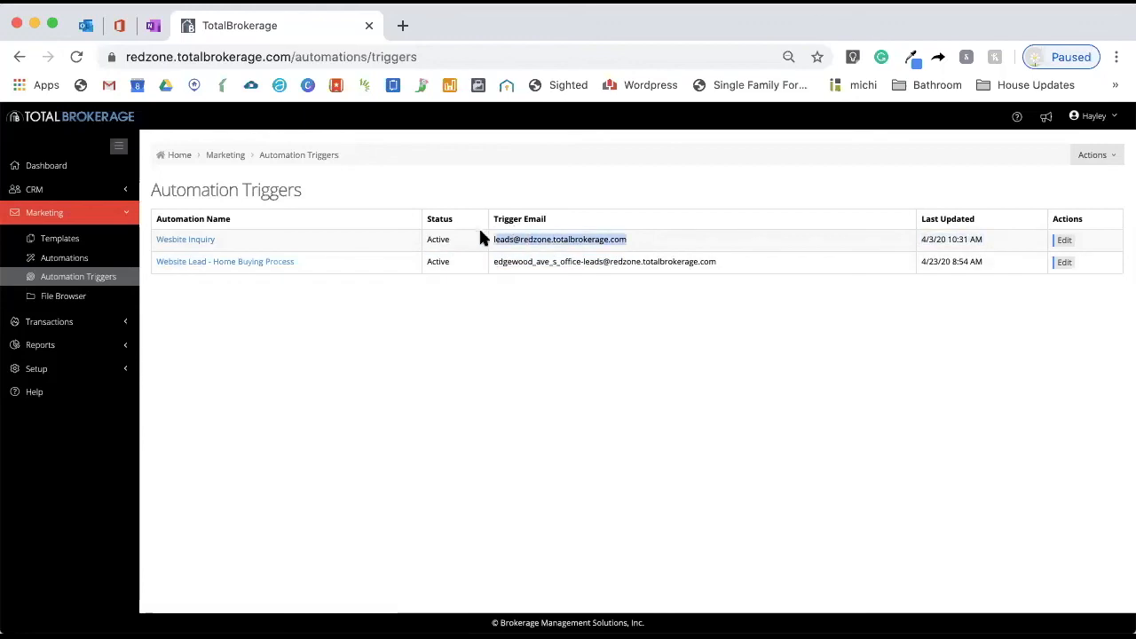
click(434, 403)
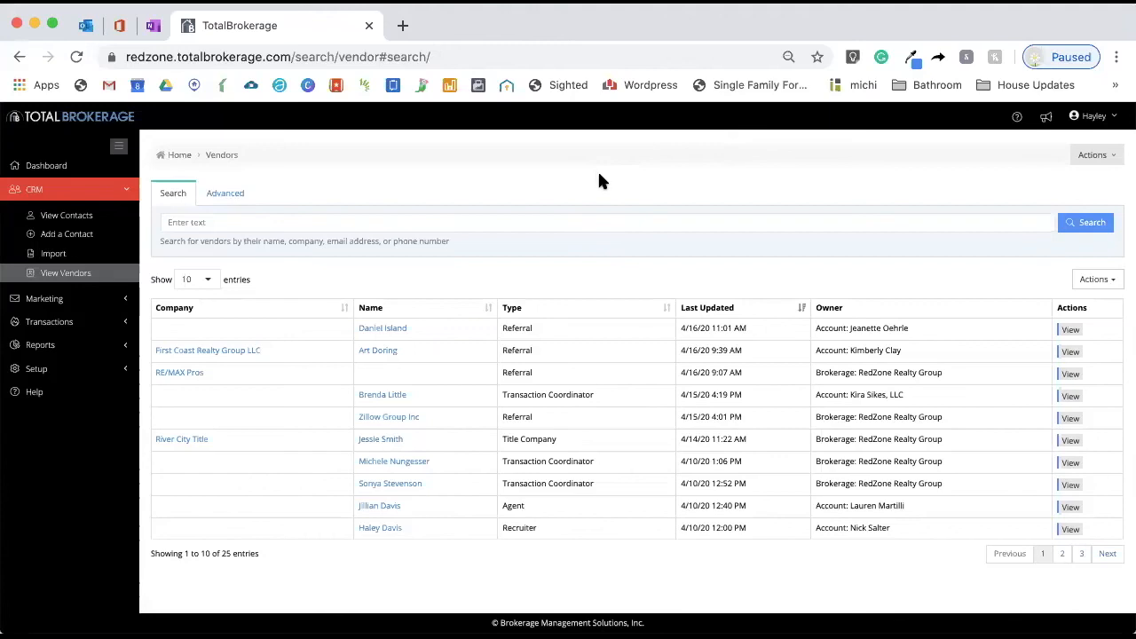
click(475, 222)
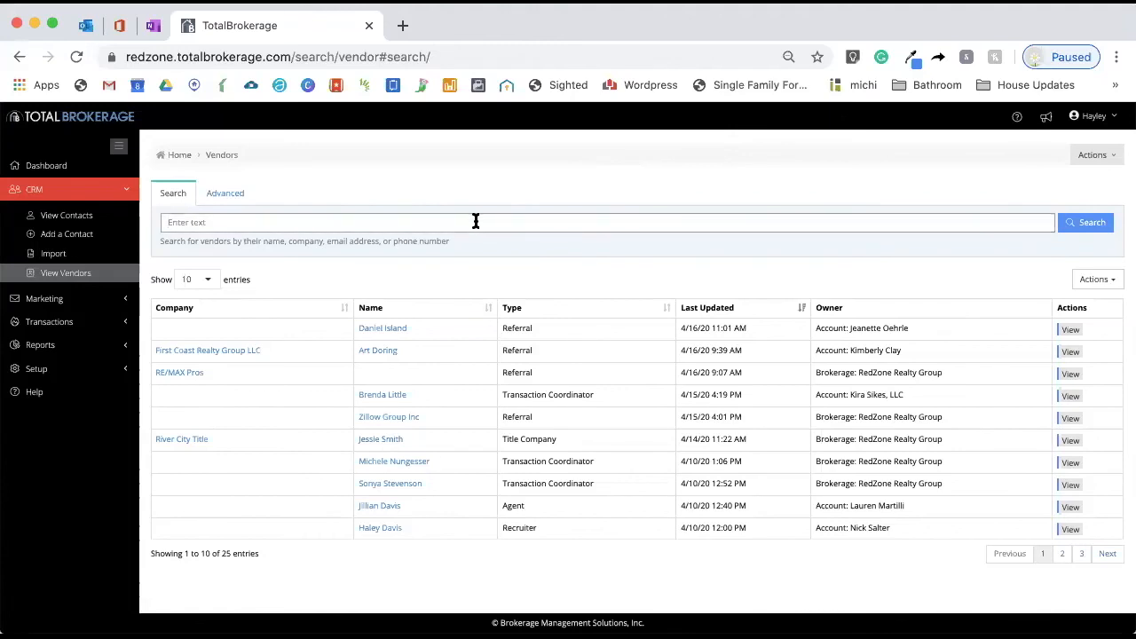
text(miley cyrus)
key(Return)
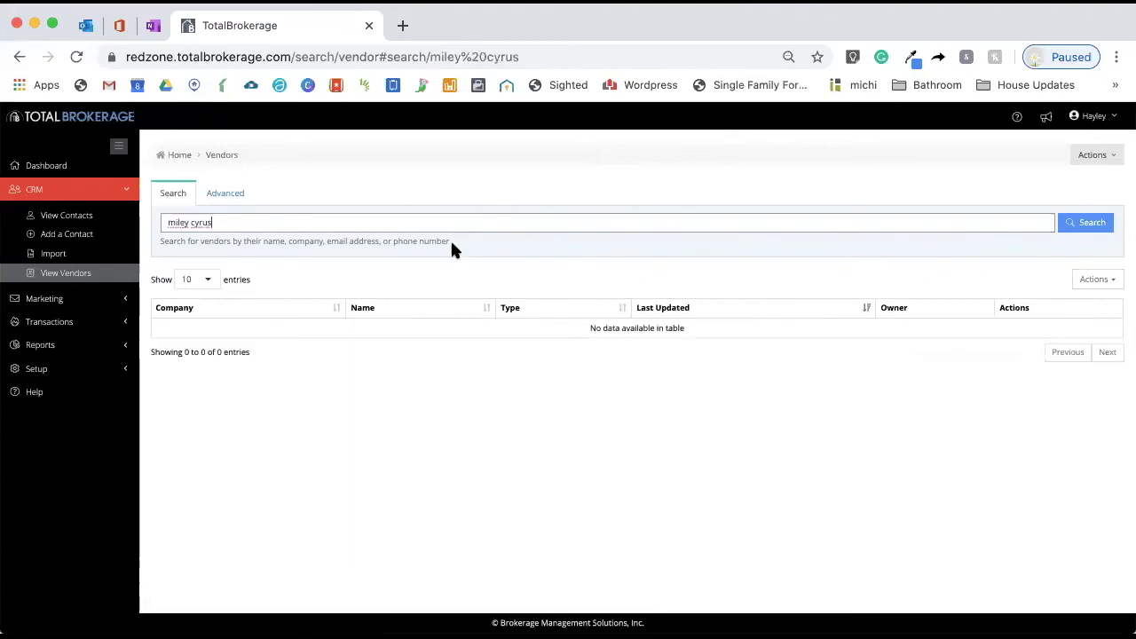
Search the contacts for miley cyrus and open the first matching contact
key(BackSpace)
key(BackSpace)
key(BackSpace)
key(BackSpace)
key(BackSpace)
key(BackSpace)
key(BackSpace)
key(BackSpace)
key(BackSpace)
key(BackSpace)
key(BackSpace)
click(66, 215)
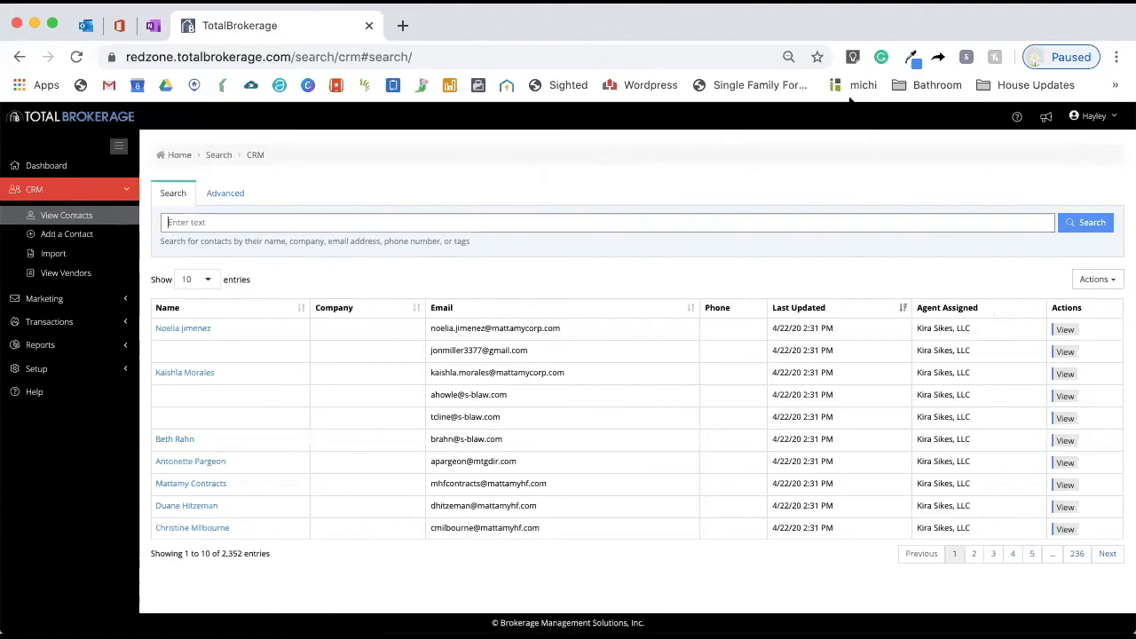
click(352, 226)
text(miley cyrus)
key(Return)
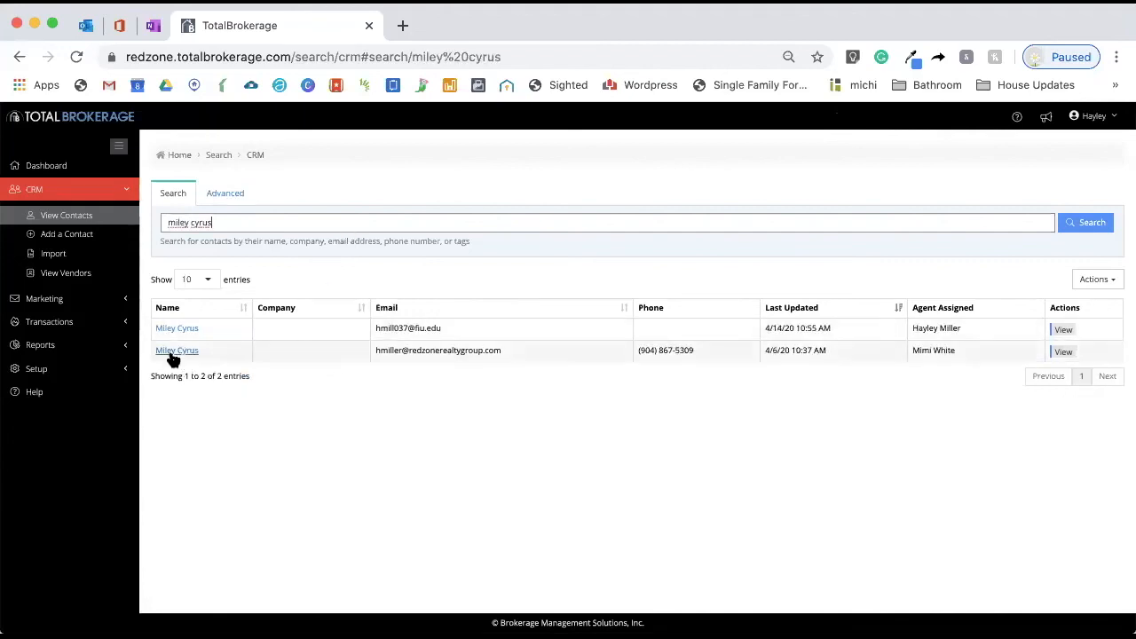
click(175, 328)
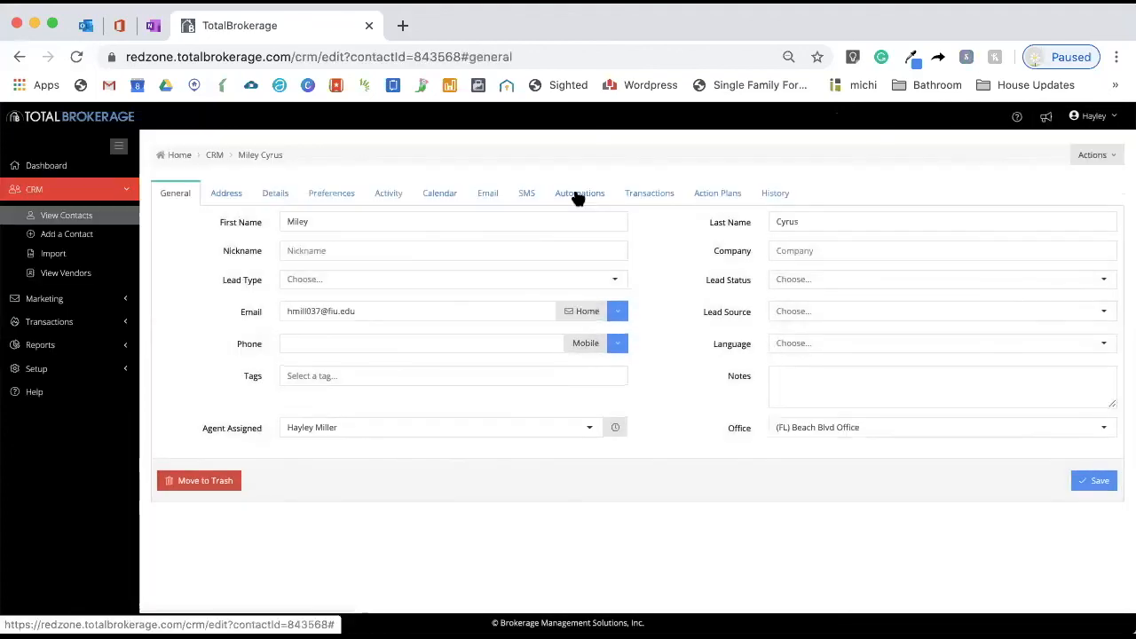
Open the contact's automations and browse the list of available automations
click(575, 191)
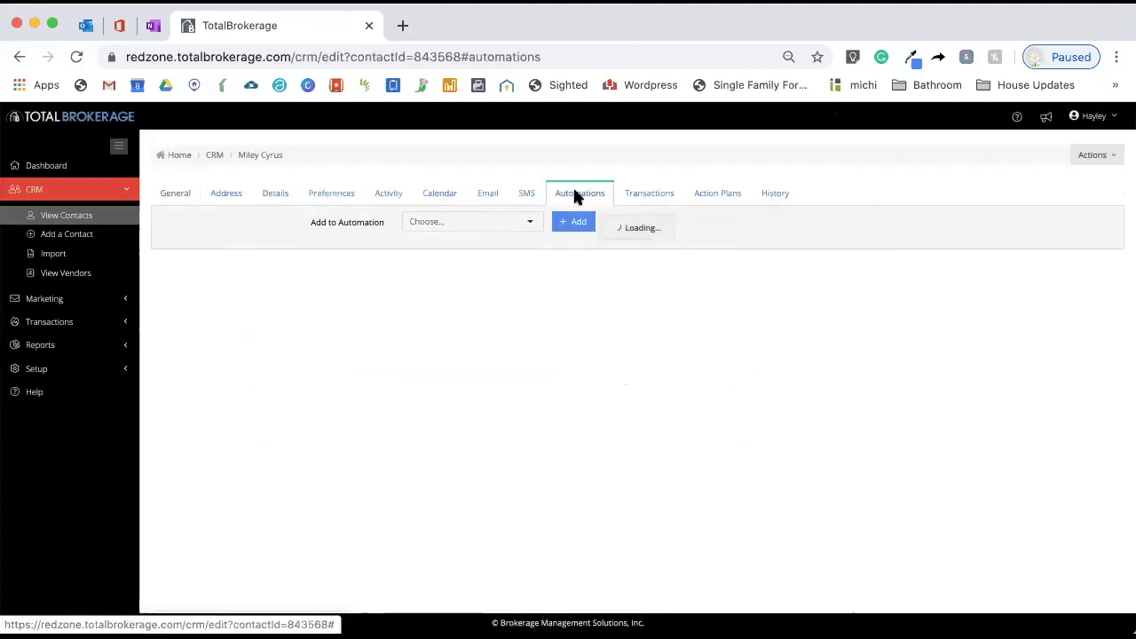
click(528, 221)
scroll(489, 284, down, 2)
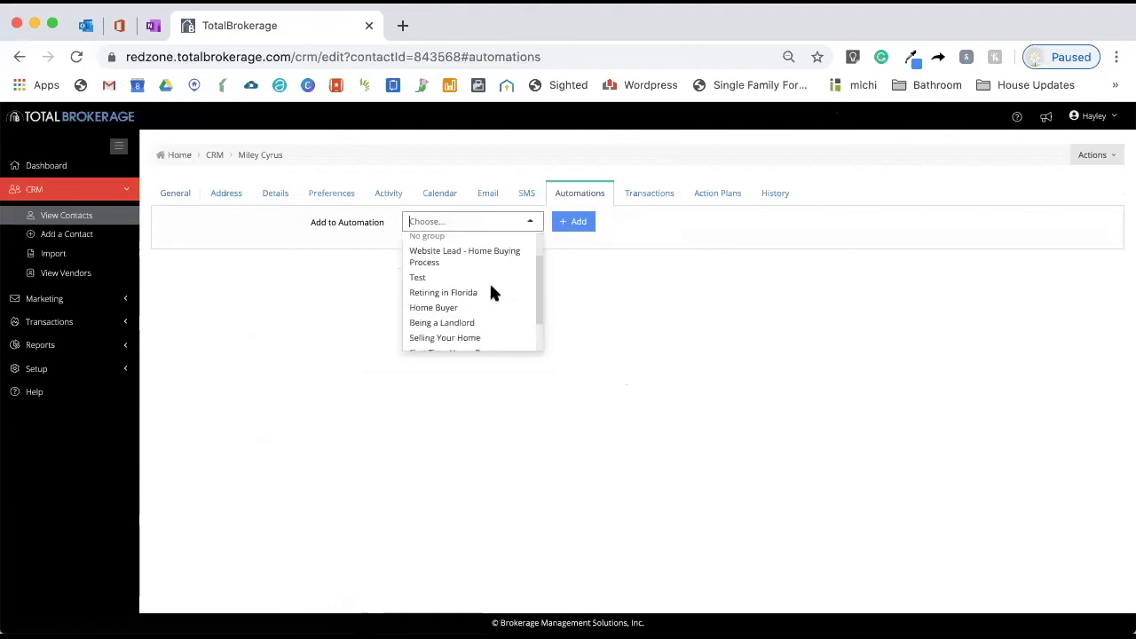
scroll(489, 284, up, 2)
click(650, 310)
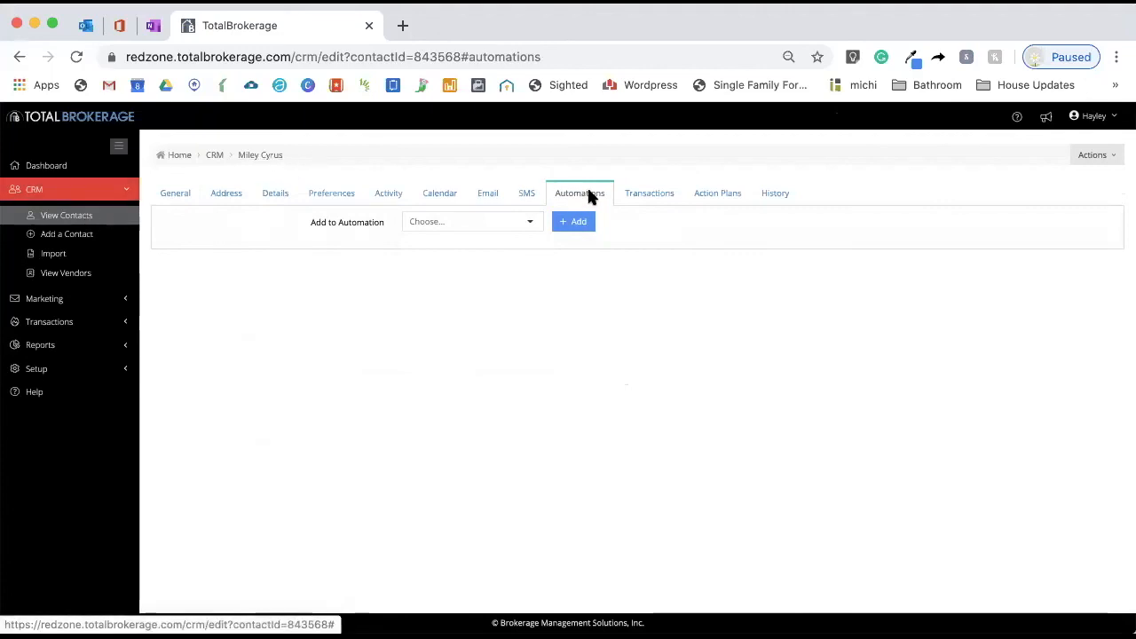
Add the contact to the Retiring in Florida automation
click(483, 218)
scroll(474, 266, down, 2)
click(465, 294)
click(572, 224)
Add the contact to the Home Buyer automation as well
click(507, 219)
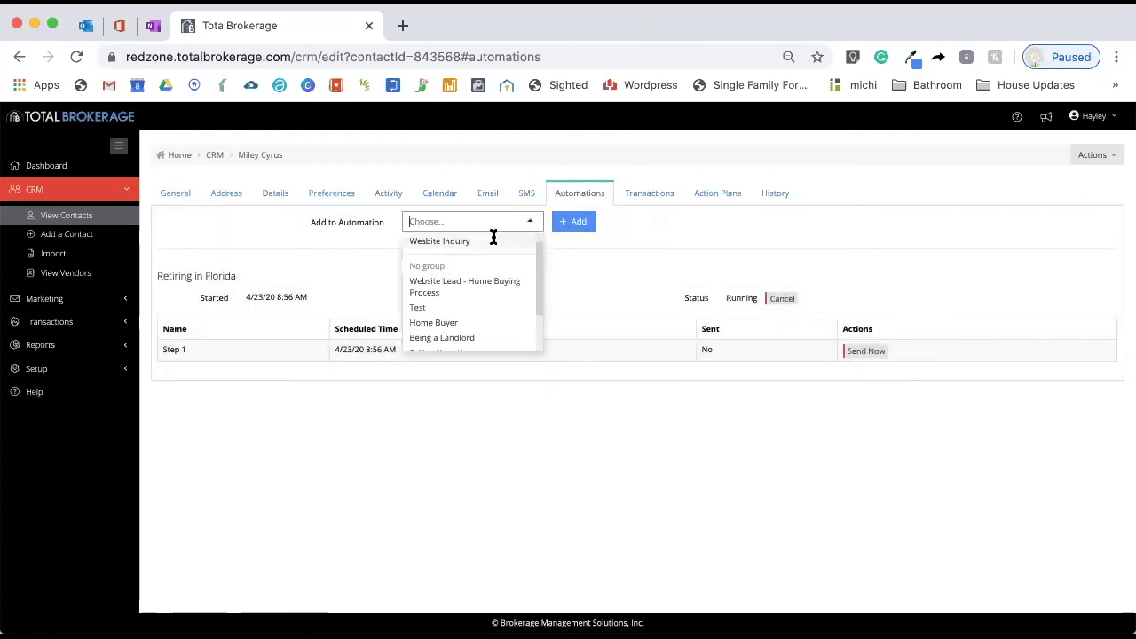
click(474, 326)
click(588, 223)
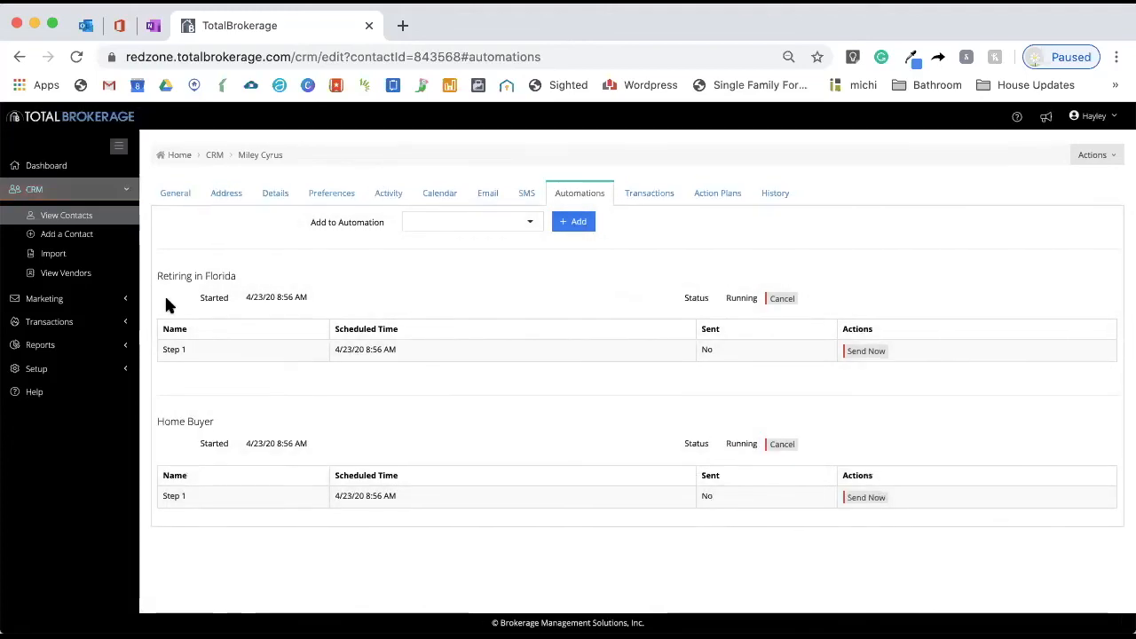
drag(246, 299, 317, 297)
click(318, 294)
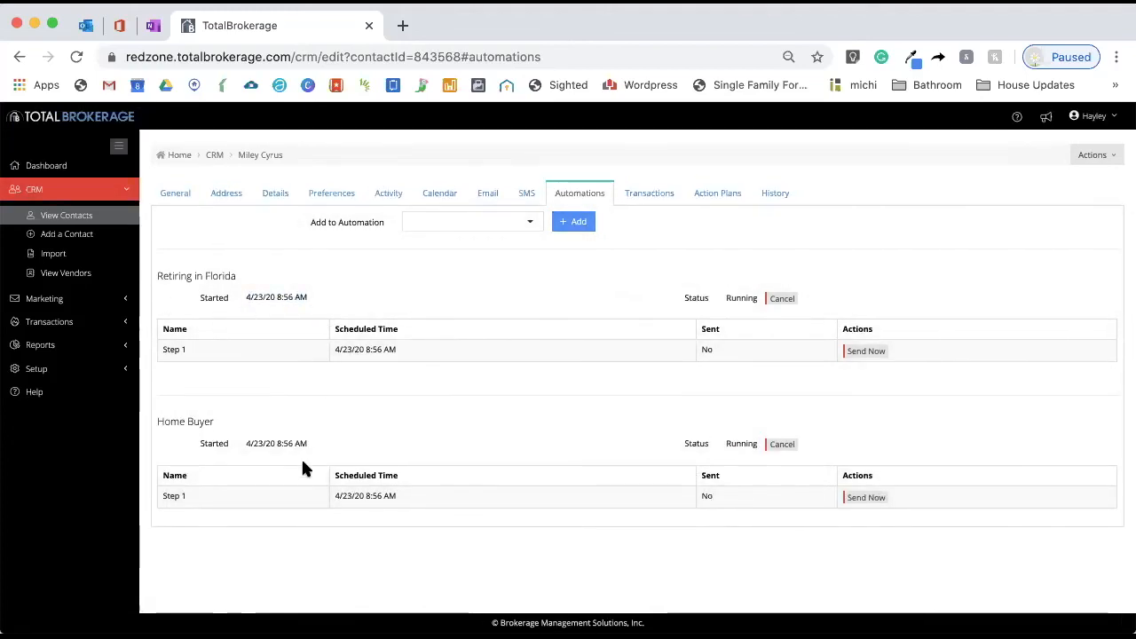